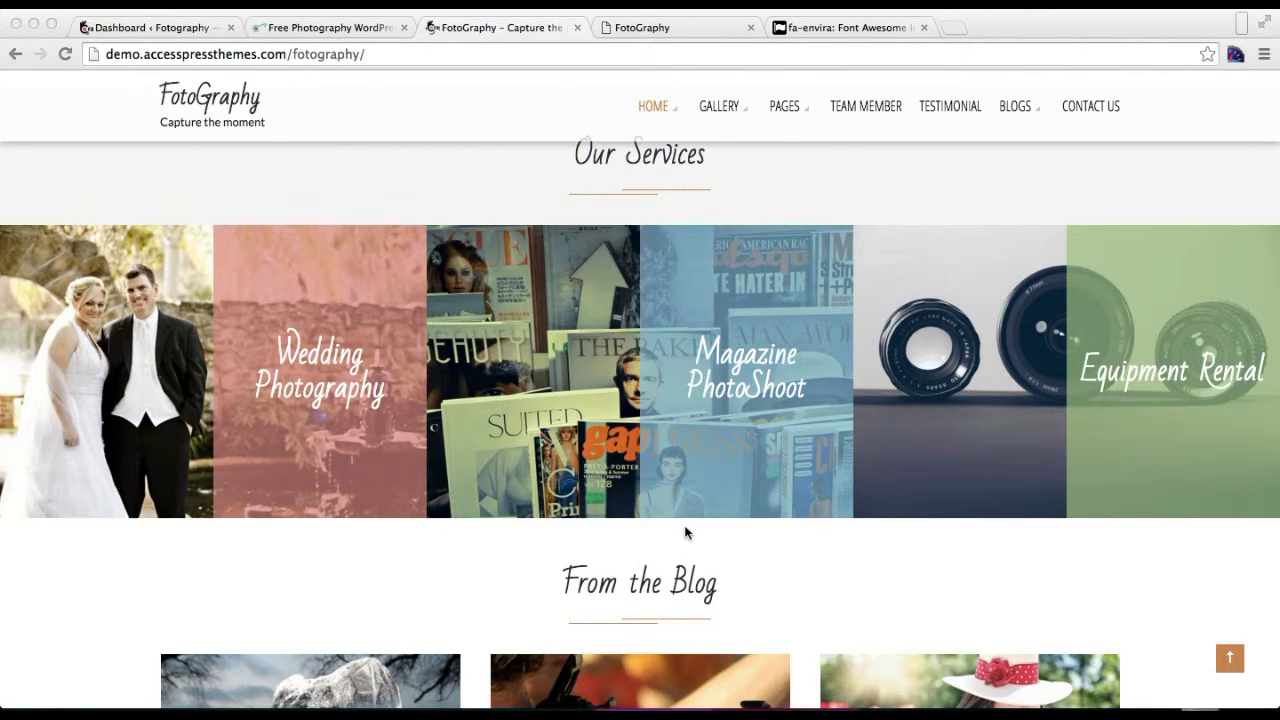
# Start a new page from Pages > Add New titled 'Service'.
pyautogui.scroll(-3, 685, 532)
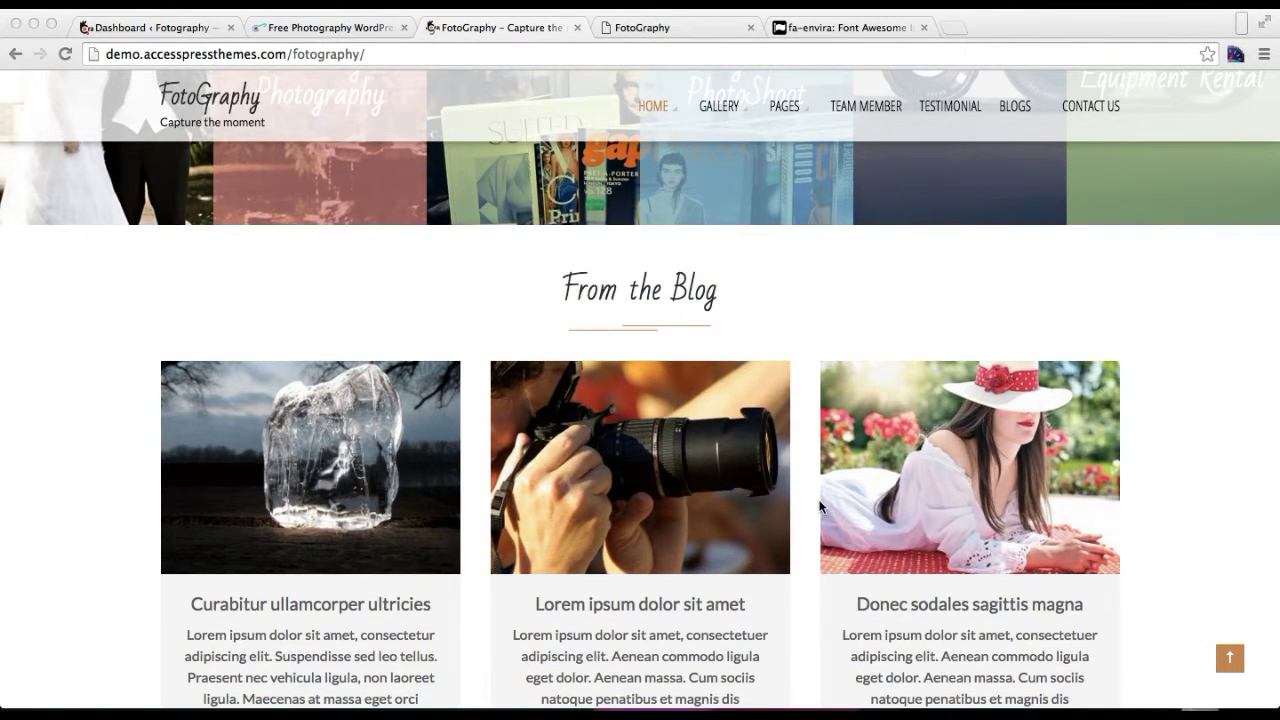
pyautogui.scroll(4, 819, 505)
pyautogui.scroll(-2, 819, 505)
pyautogui.scroll(6, 819, 505)
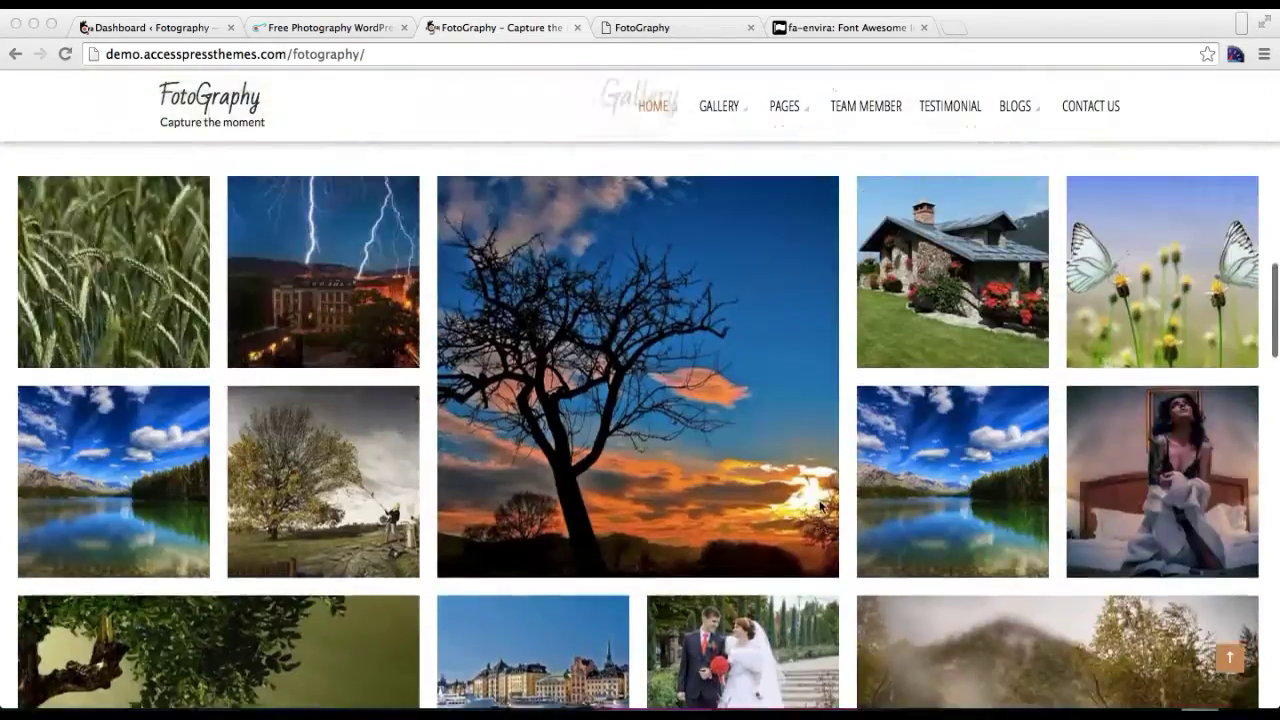
pyautogui.scroll(10, 819, 505)
pyautogui.scroll(-15, 819, 505)
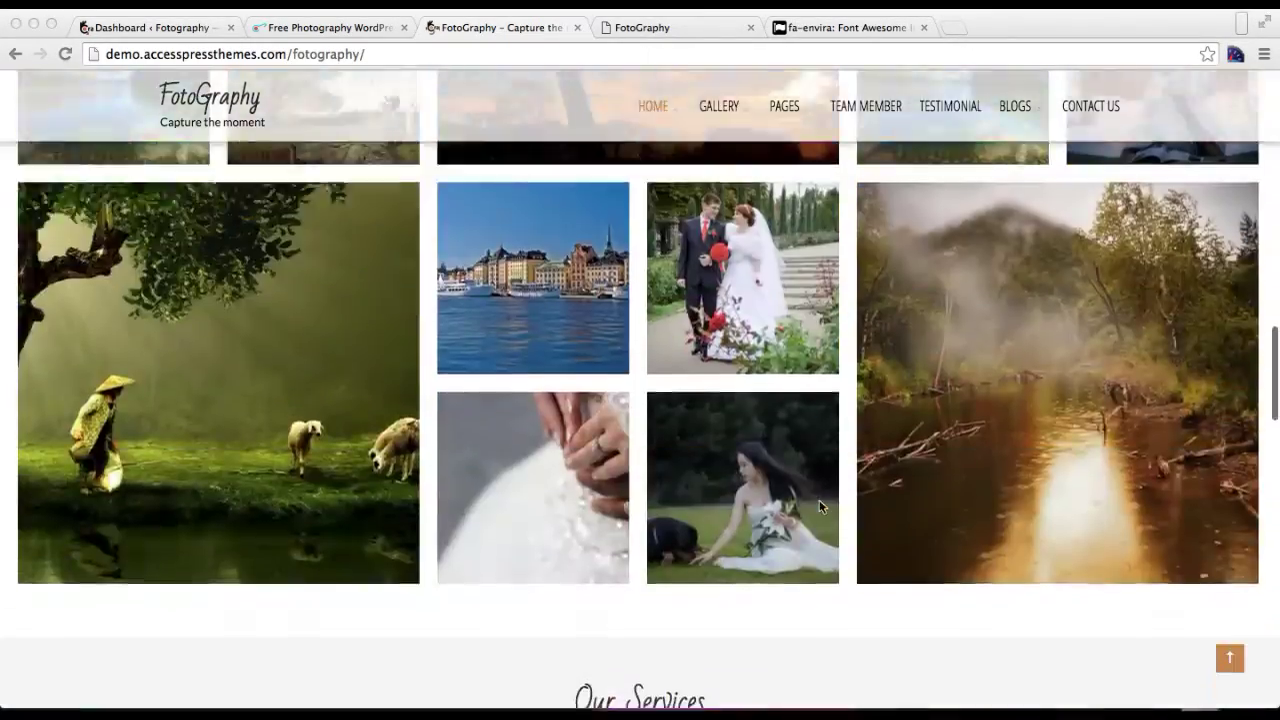
pyautogui.scroll(-11, 819, 505)
pyautogui.scroll(5, 819, 505)
pyautogui.scroll(-2, 819, 505)
pyautogui.scroll(3, 819, 505)
pyautogui.scroll(1, 819, 505)
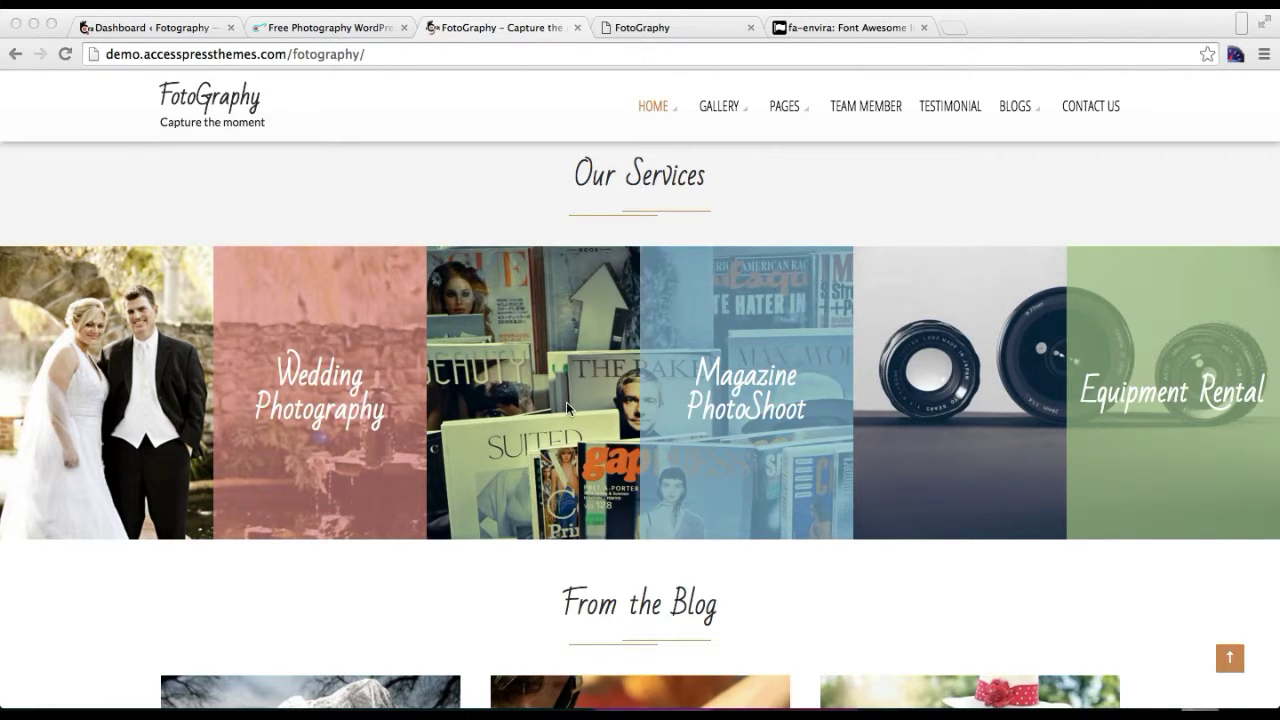
pyautogui.click(184, 34)
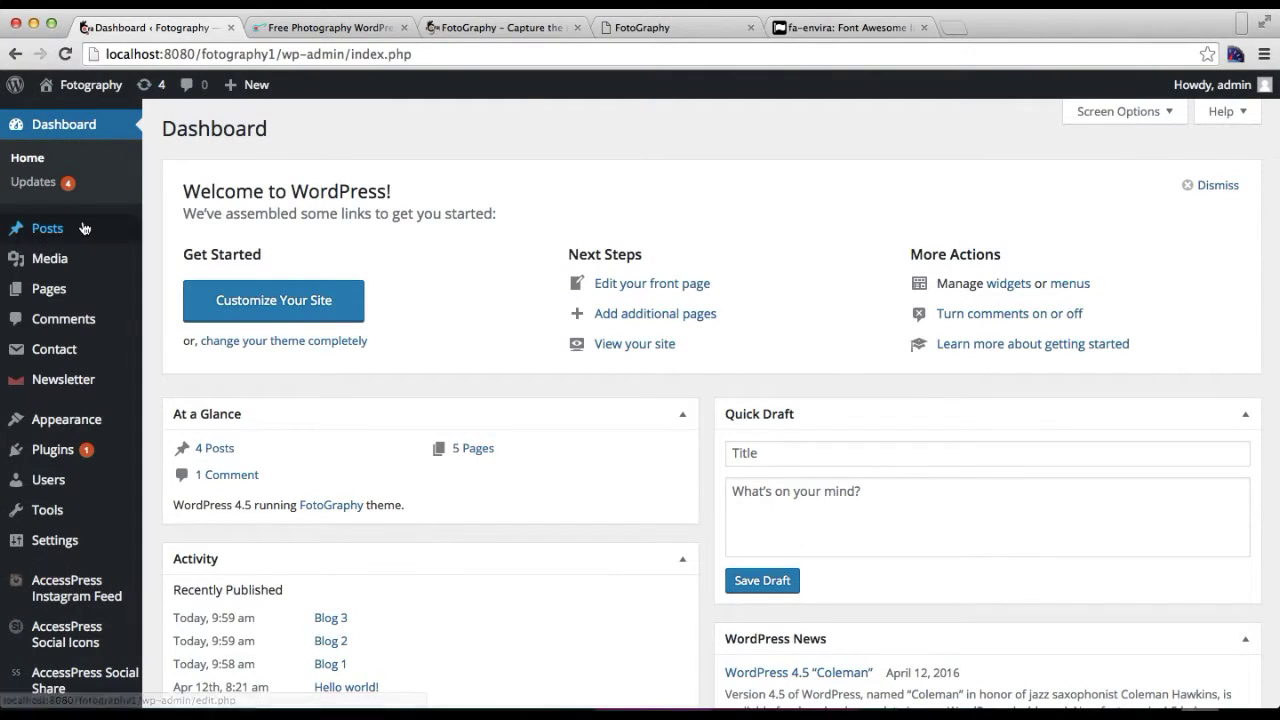
pyautogui.moveTo(77, 299)
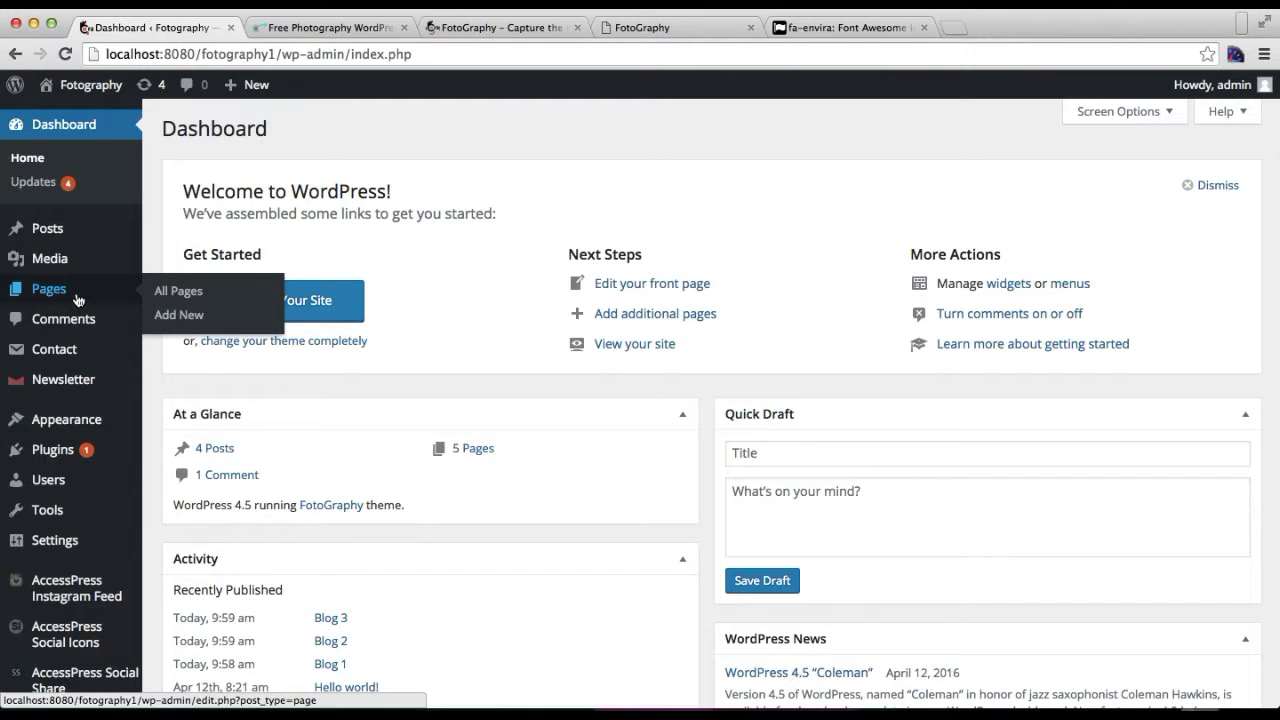
pyautogui.click(187, 316)
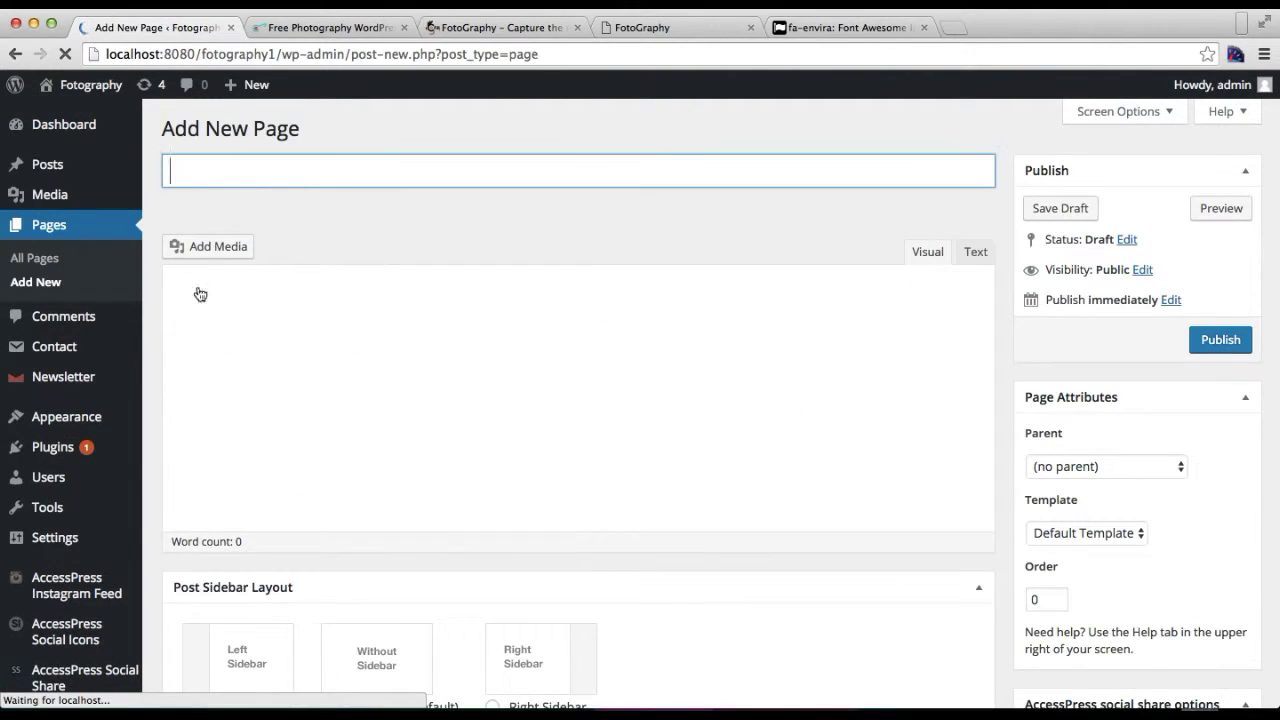
pyautogui.click(273, 176)
pyautogui.write('Service')
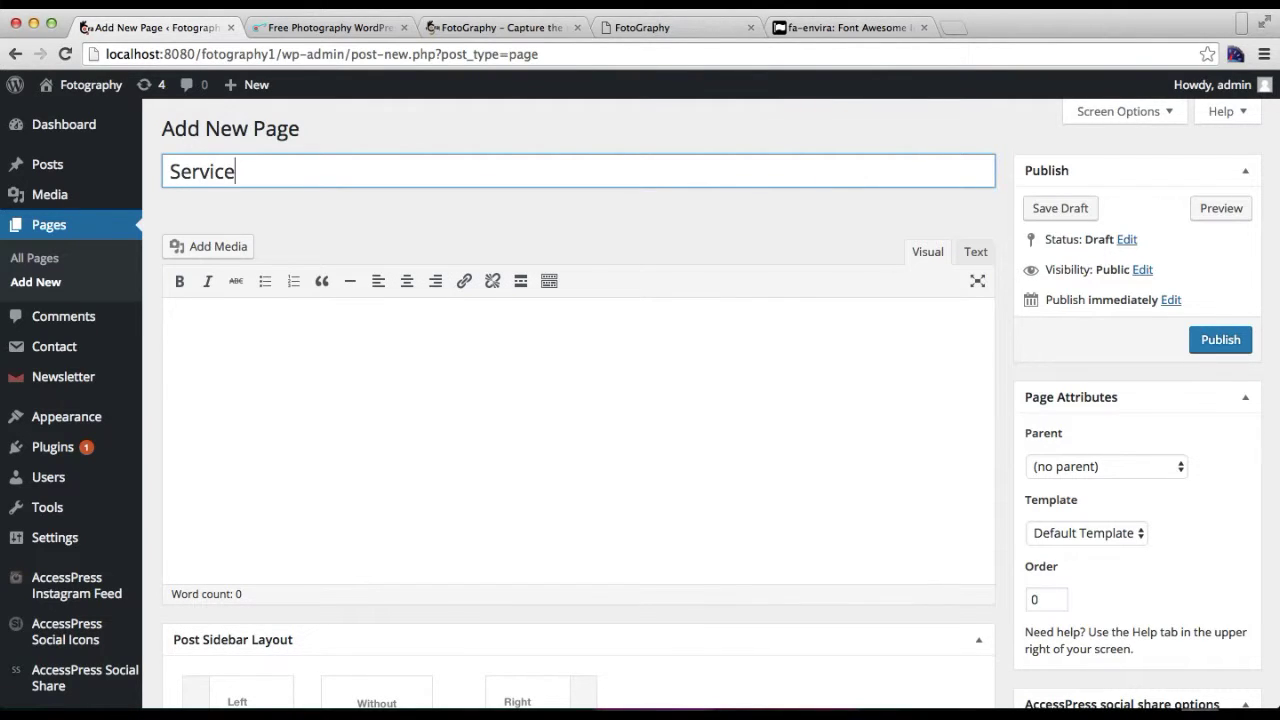
# Paste the two lorem ipsum paragraphs copied from TextEdit into the page body.
pyautogui.click(308, 367)
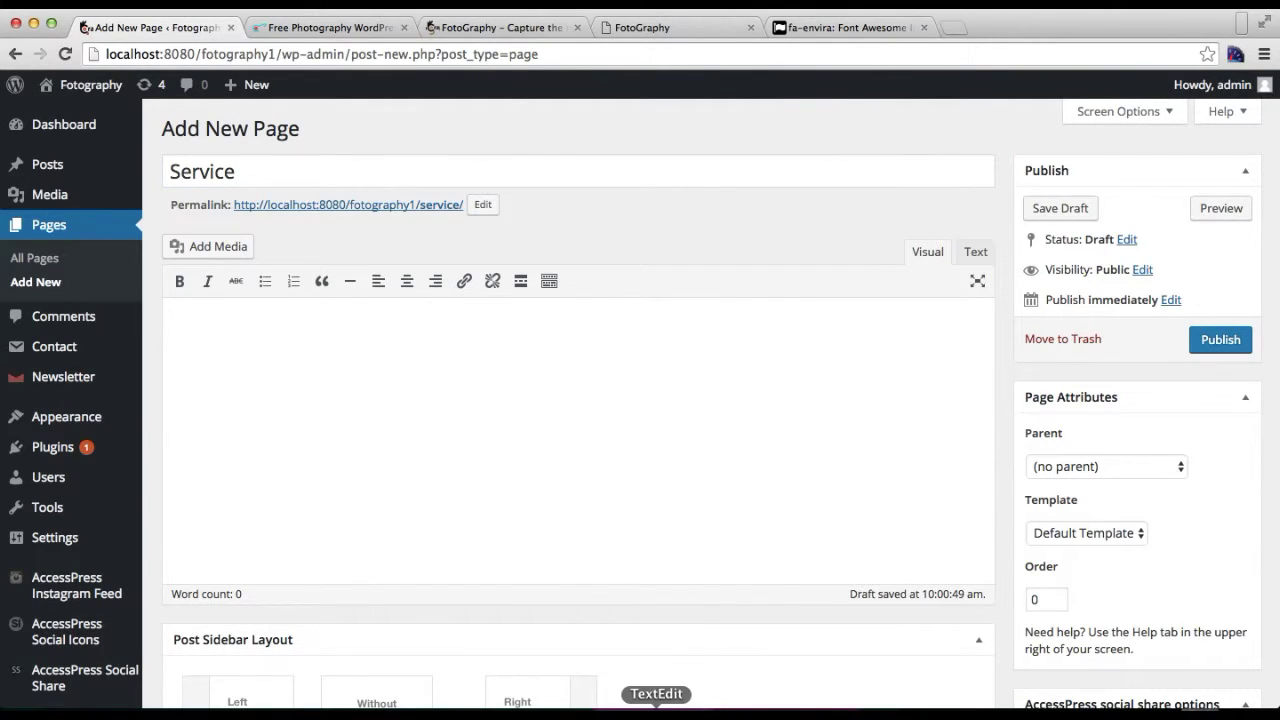
pyautogui.click(656, 712)
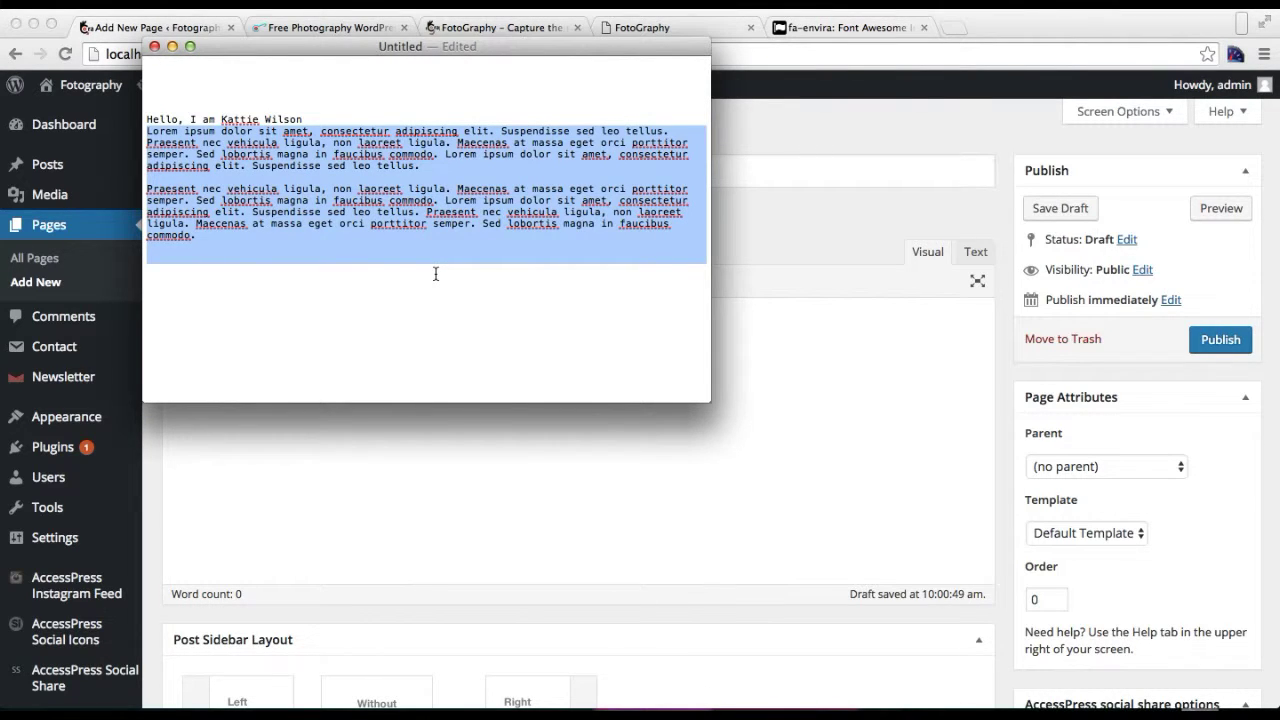
pyautogui.click(359, 417)
pyautogui.write('Lorem ipsum dolor sit amet, consectetur adipiscing elit. Suspendisse sed leo tellus. Praesent nec vehicula ligula, non laoreet ligula. Maecenas at massa eget orci porttitor semper. Sed lobortis magna in faucibus commodo. Lorem ipsum dolor sit amet, consectetur adipiscing elit. Suspendisse sed leo tellus.  Praesent nec vehicula ligula, non laoreet ligula. Maecenas at massa eget orci porttitor semper. Sed lobortis magna in faucibus commodo. Lorem ipsum dolor sit amet, consectetur adipiscing elit. Suspendisse sed leo tellus. Praesent nec vehicula ligula, non laoreet ligula. Maecenas at massa eget orci porttitor semper. Sed lobortis magna in faucibus commodo.')
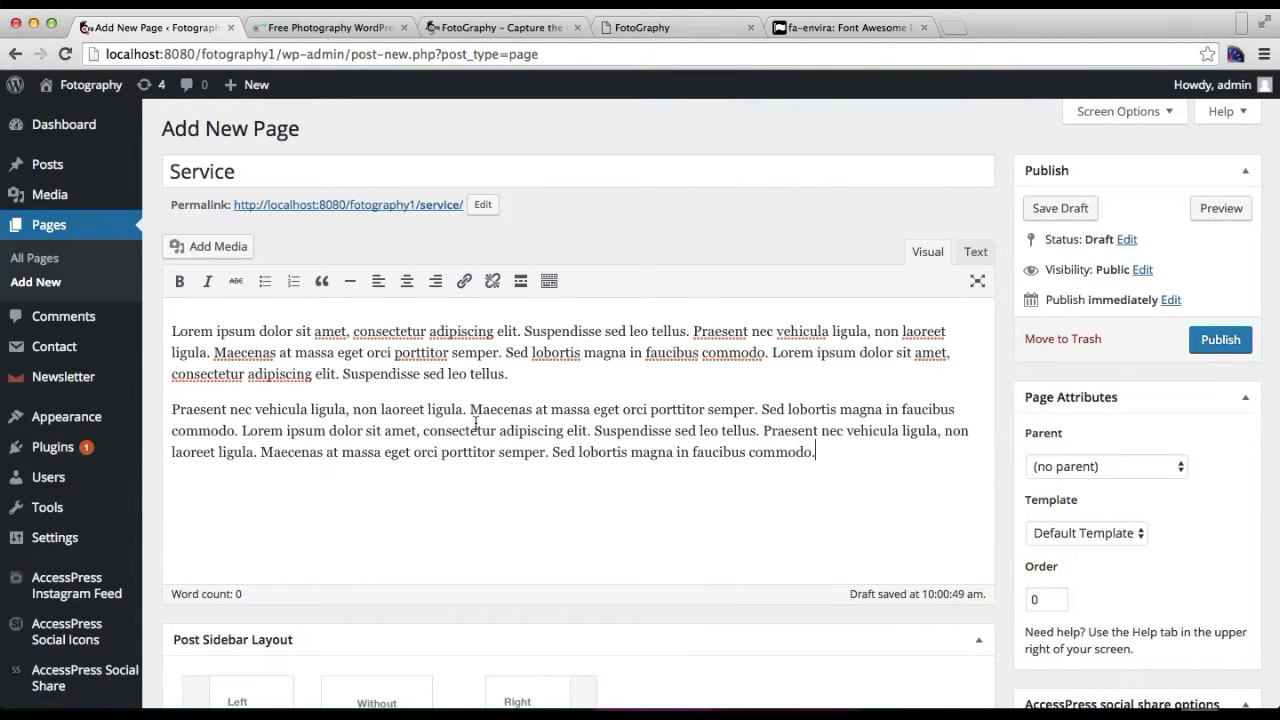
pyautogui.scroll(-5, 568, 466)
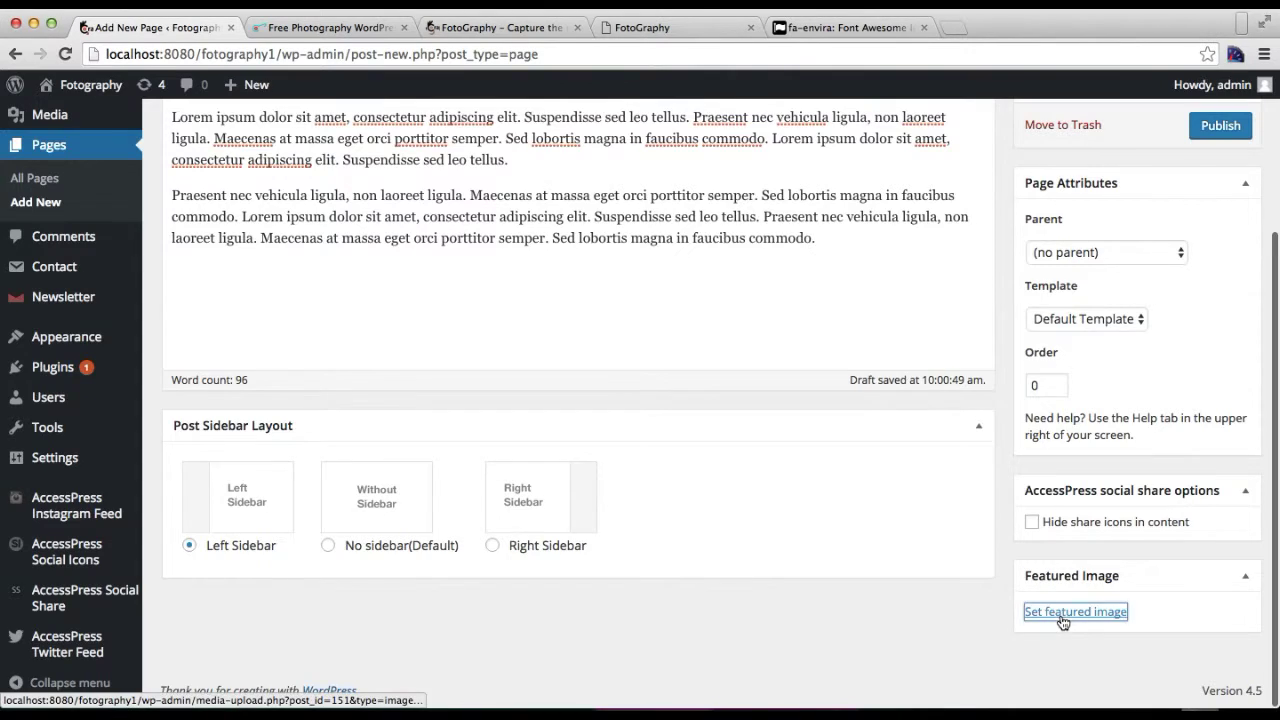
# Set the photographer-with-camera photo as the Service page's featured image.
pyautogui.click(1061, 618)
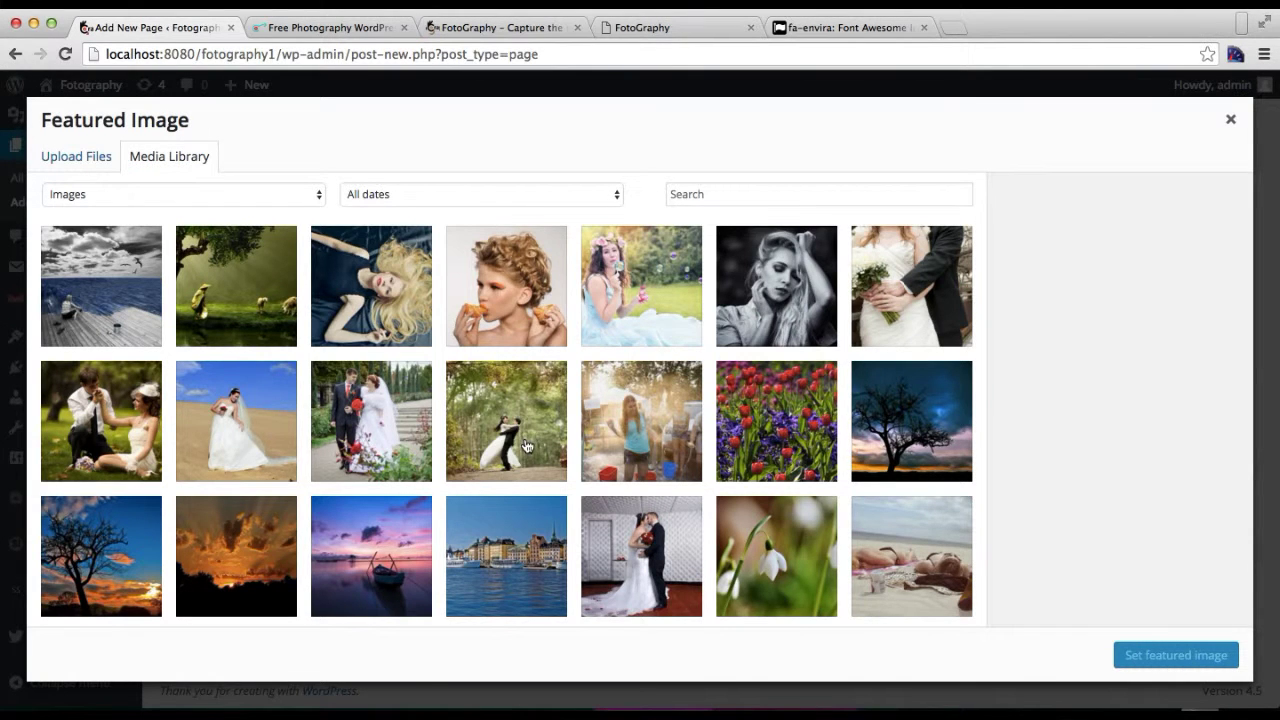
pyautogui.scroll(-2, 730, 460)
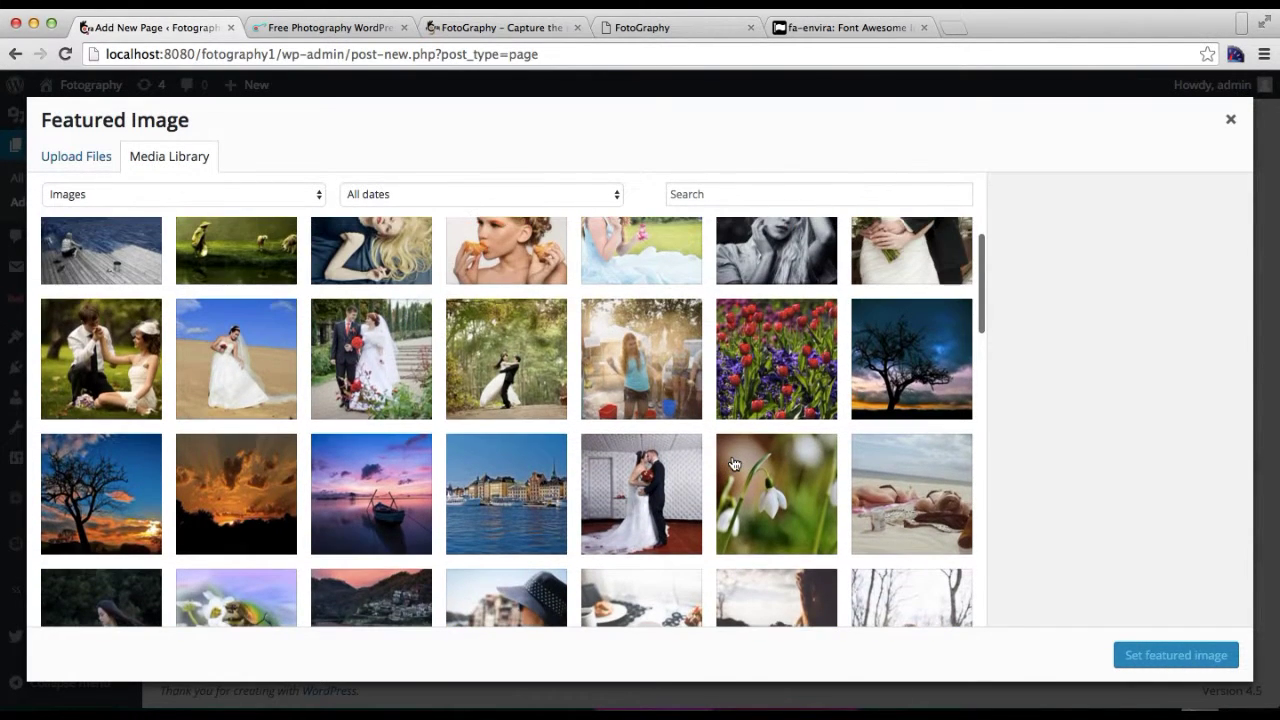
pyautogui.scroll(-5, 733, 463)
pyautogui.scroll(2, 733, 463)
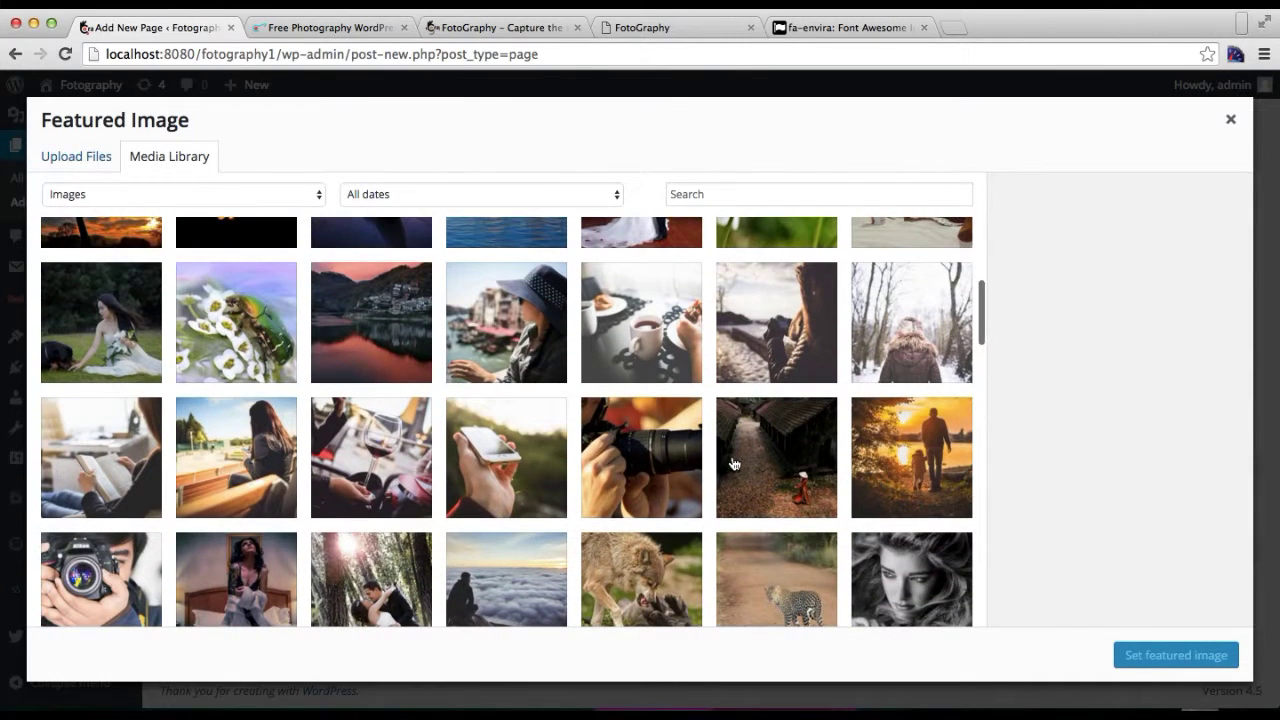
pyautogui.click(606, 281)
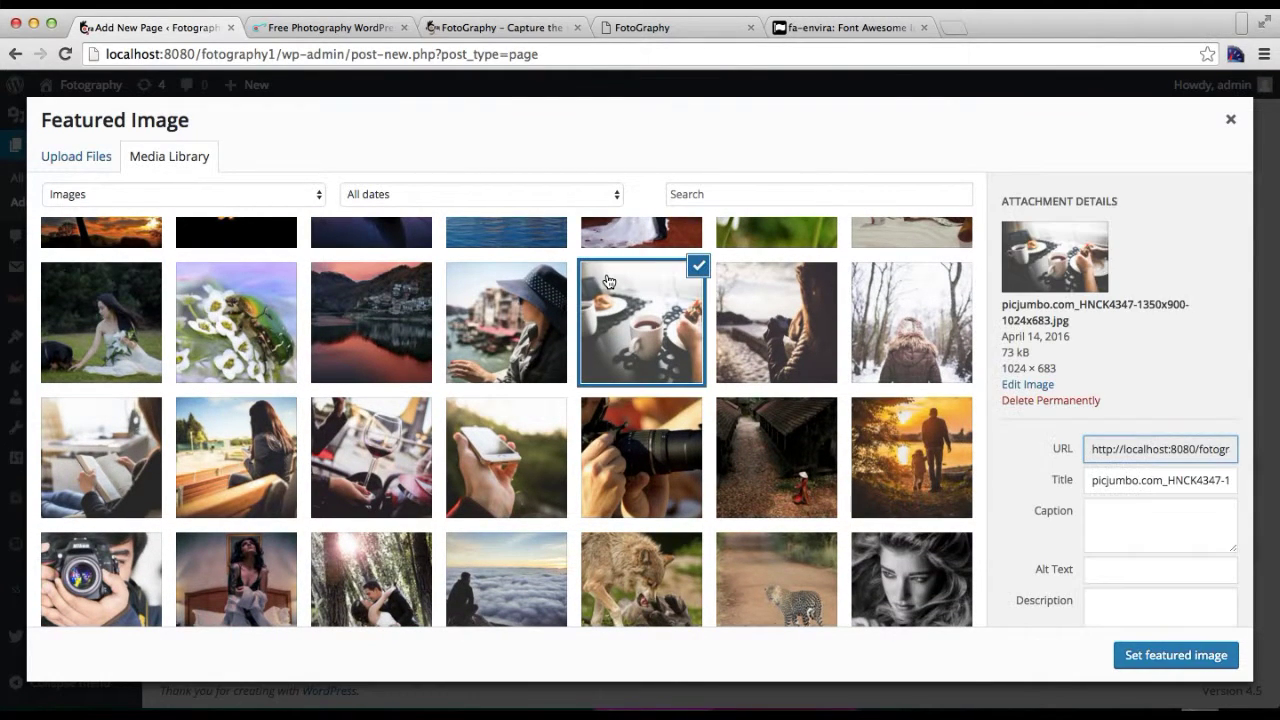
pyautogui.click(676, 484)
pyautogui.click(1150, 657)
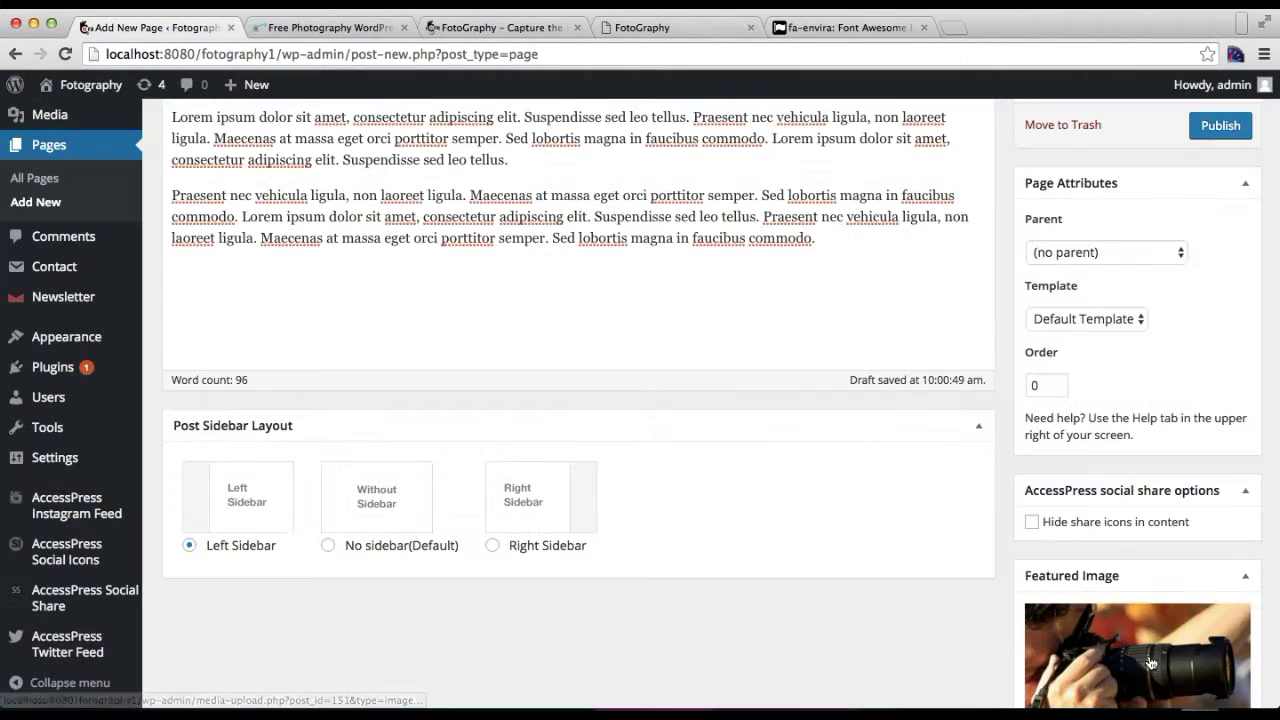
# Publish the Service page.
pyautogui.scroll(3, 1138, 520)
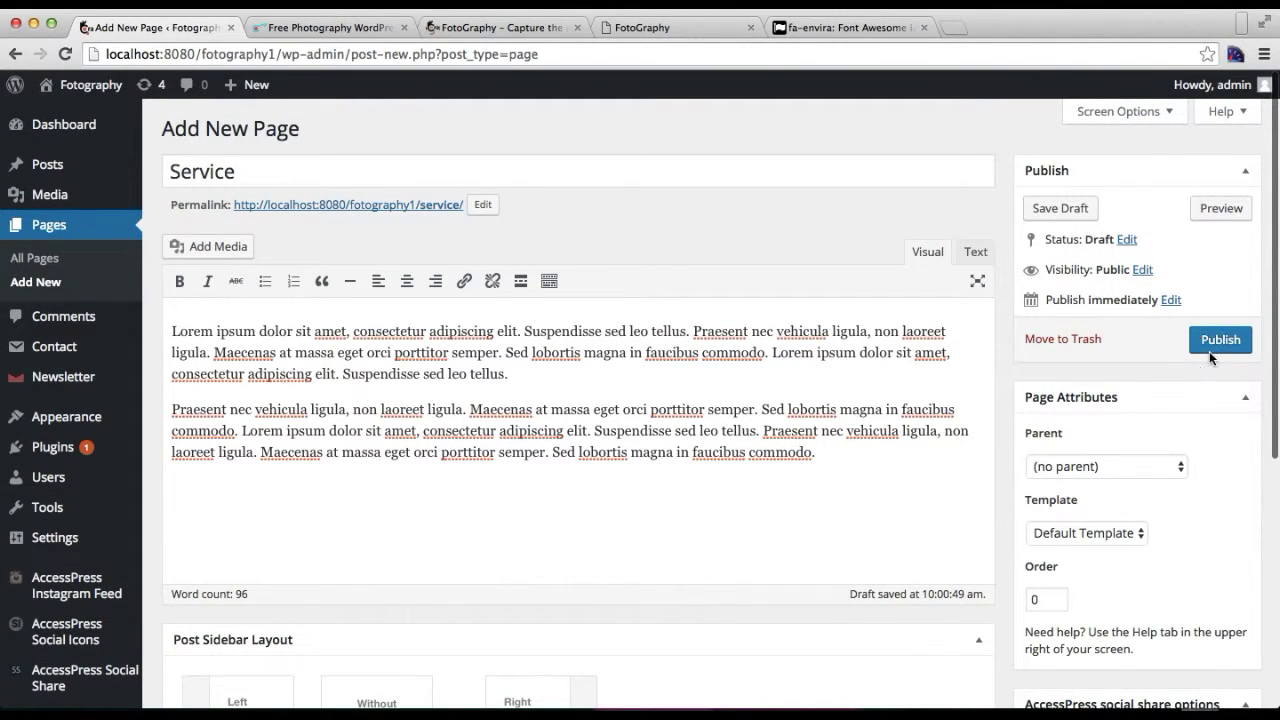
pyautogui.click(1210, 341)
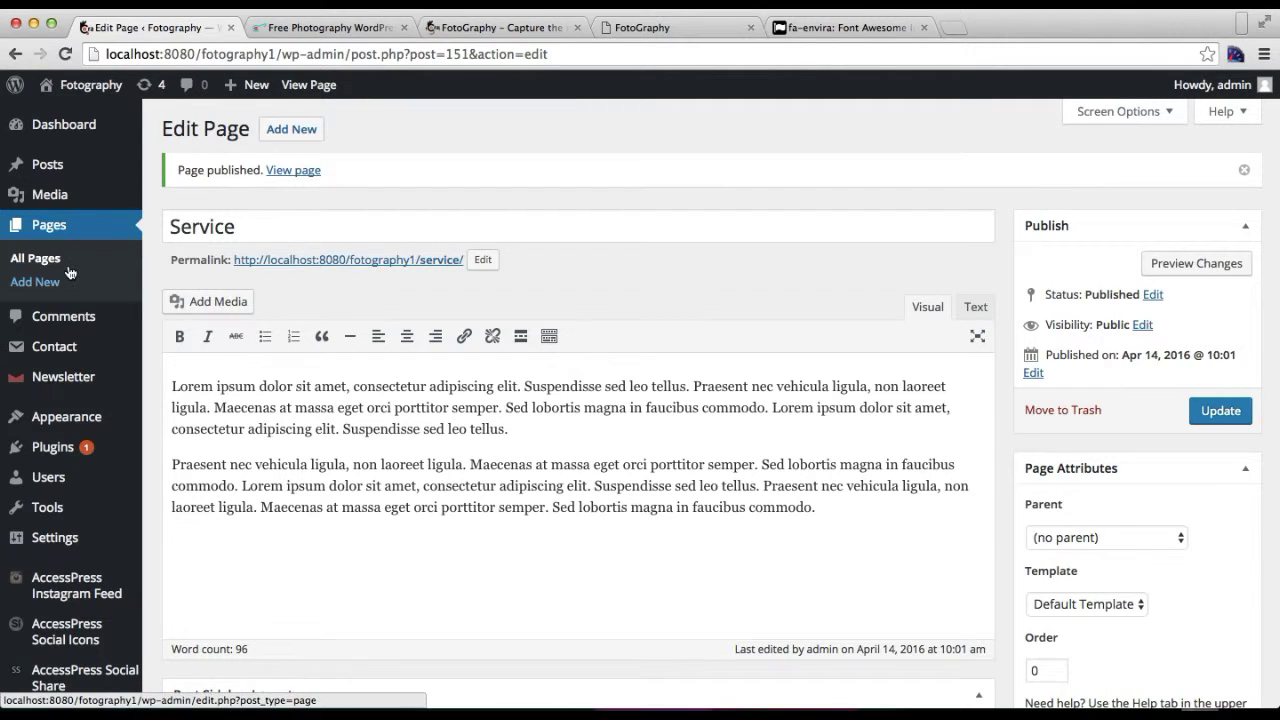
pyautogui.moveTo(80, 425)
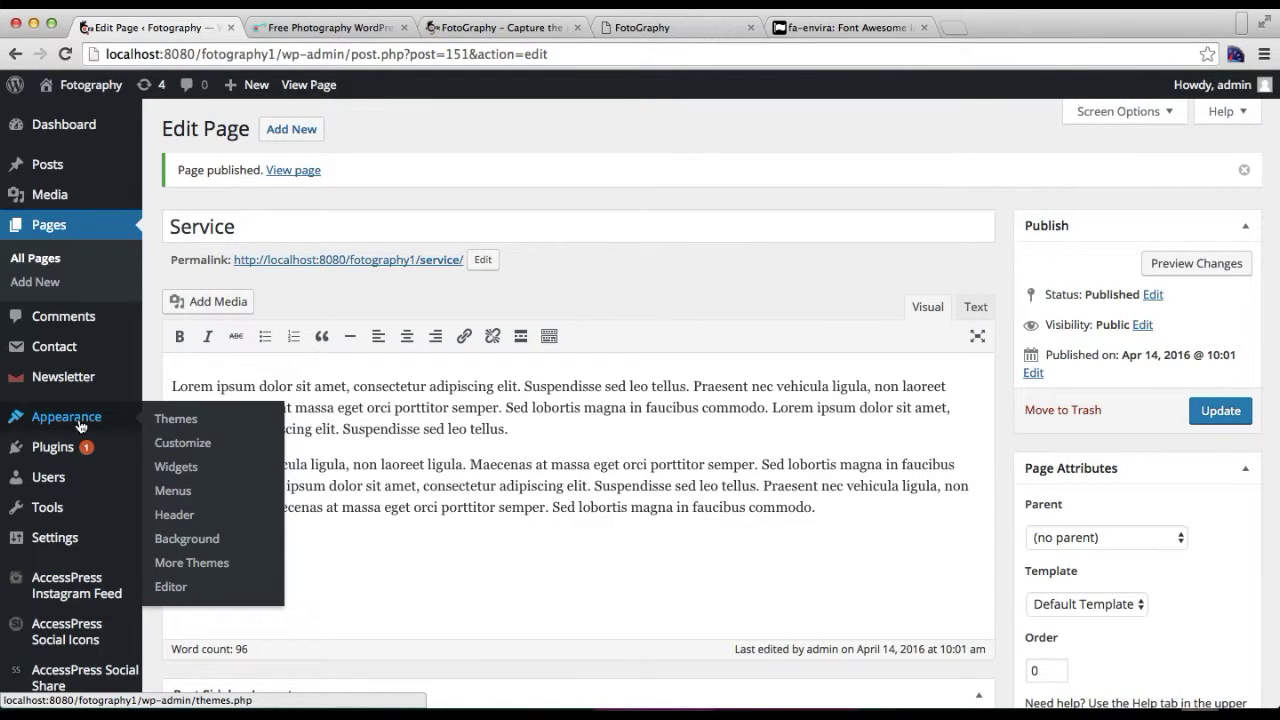
# In a new Customizer tab, title HomePage Settings' Our Services Section 'Our Services'.
pyautogui.rightClick(182, 447)
pyautogui.click(209, 447)
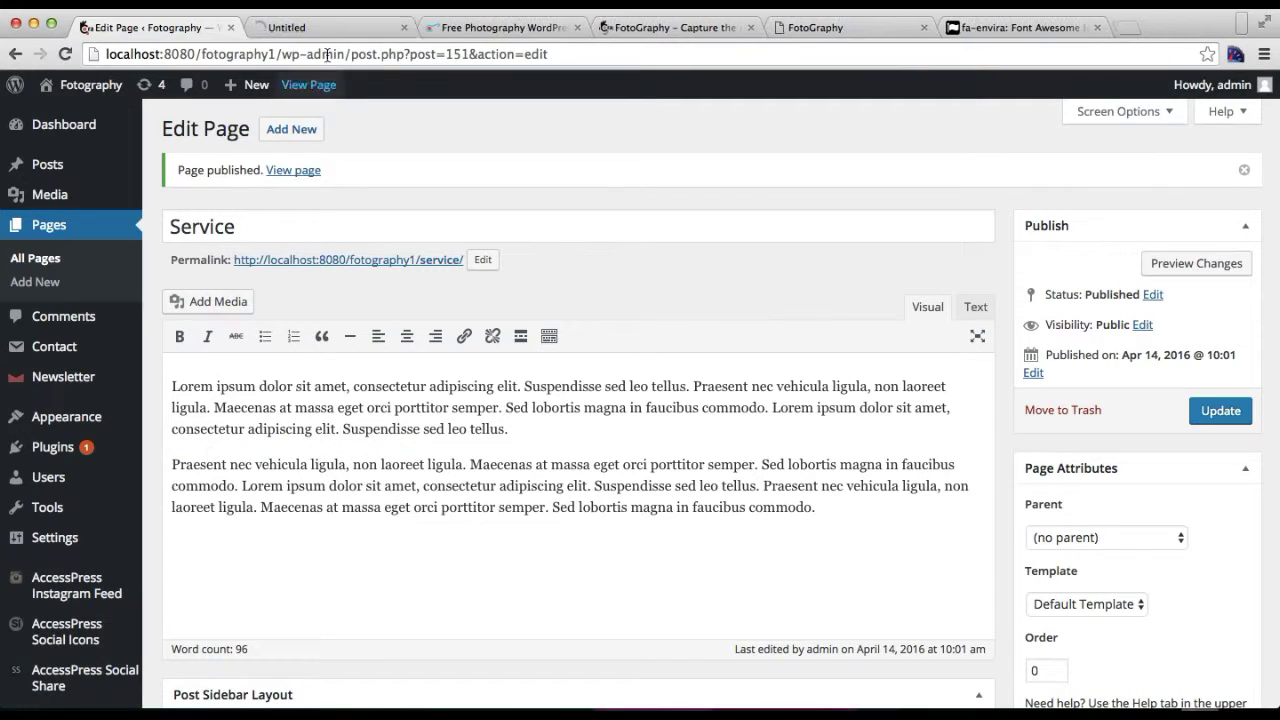
pyautogui.click(350, 30)
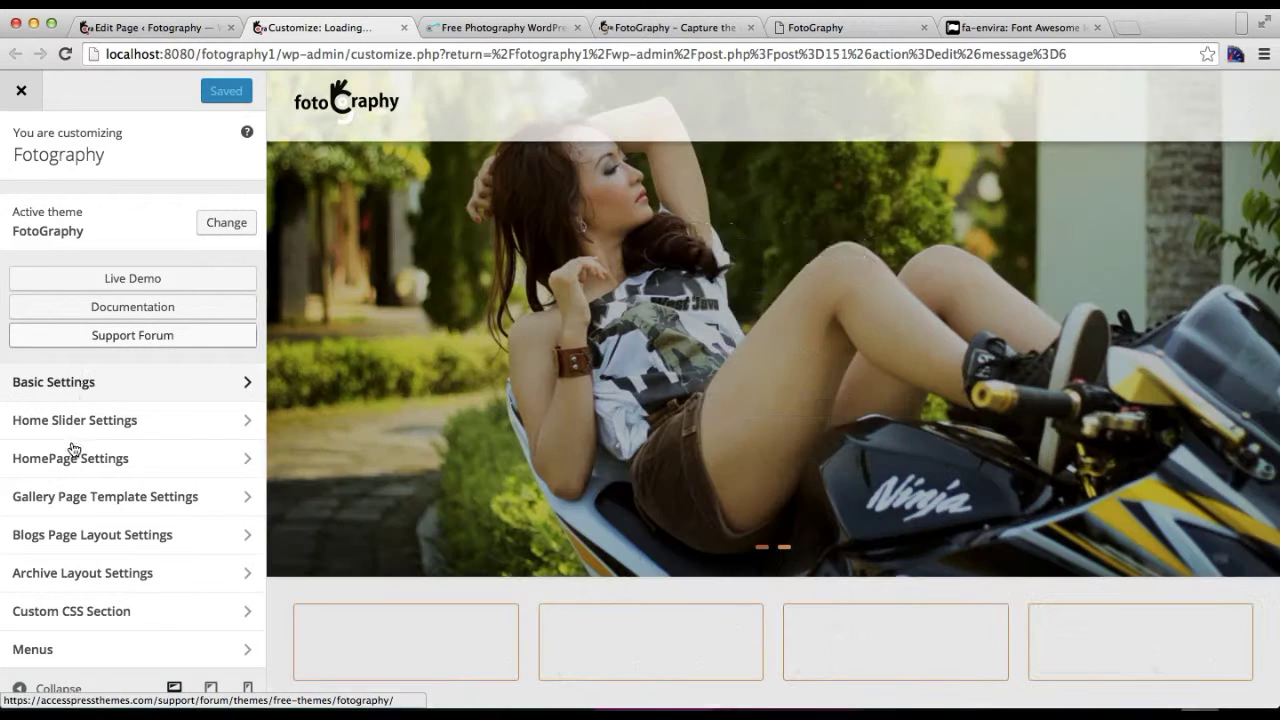
pyautogui.click(94, 464)
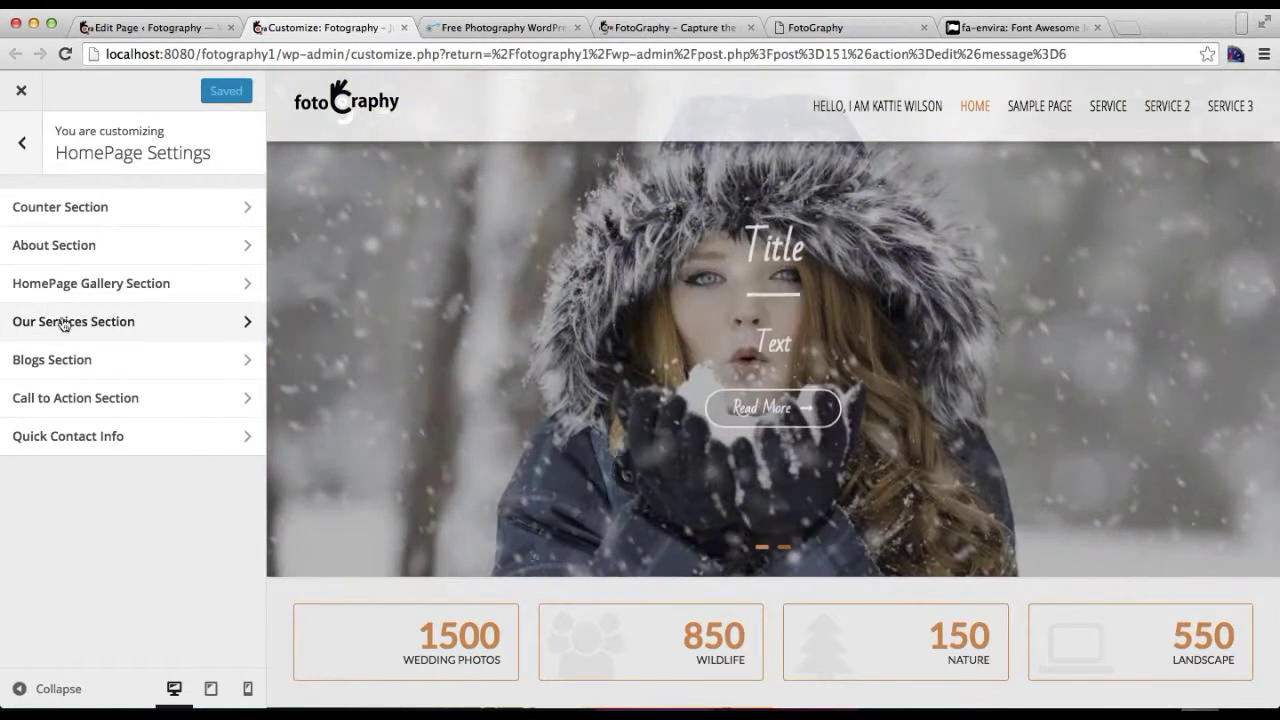
pyautogui.click(98, 321)
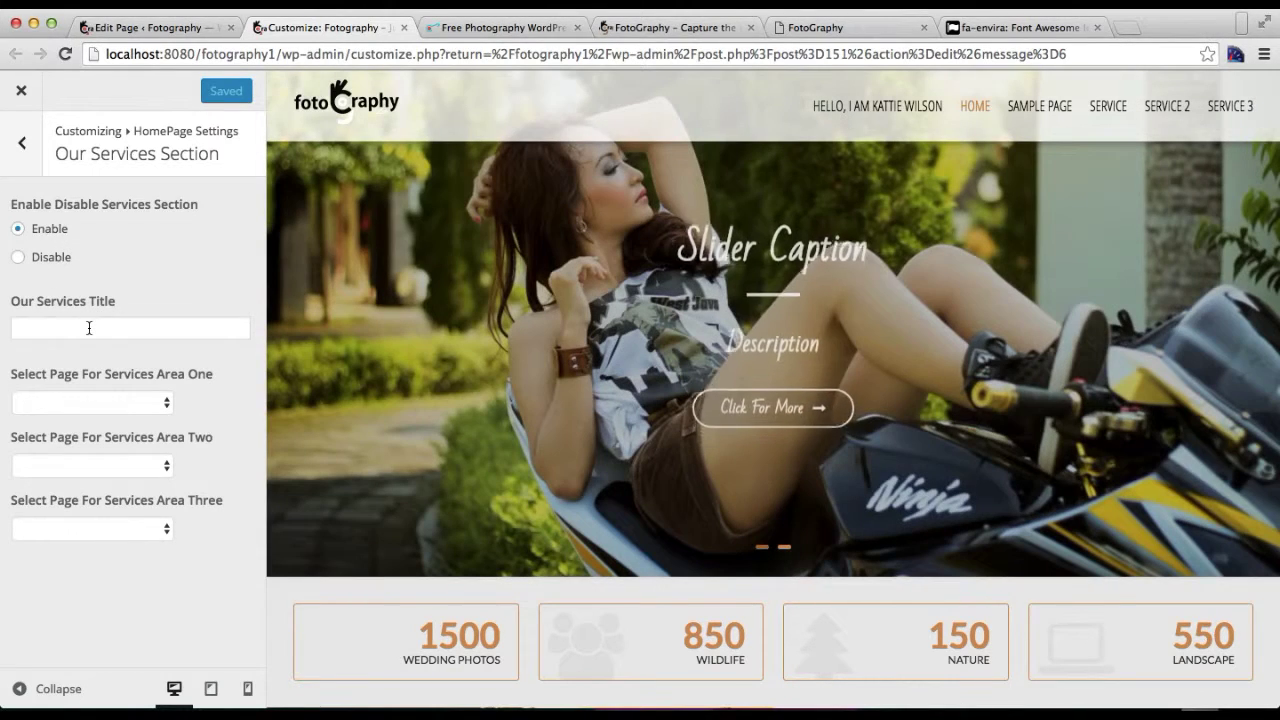
pyautogui.click(89, 328)
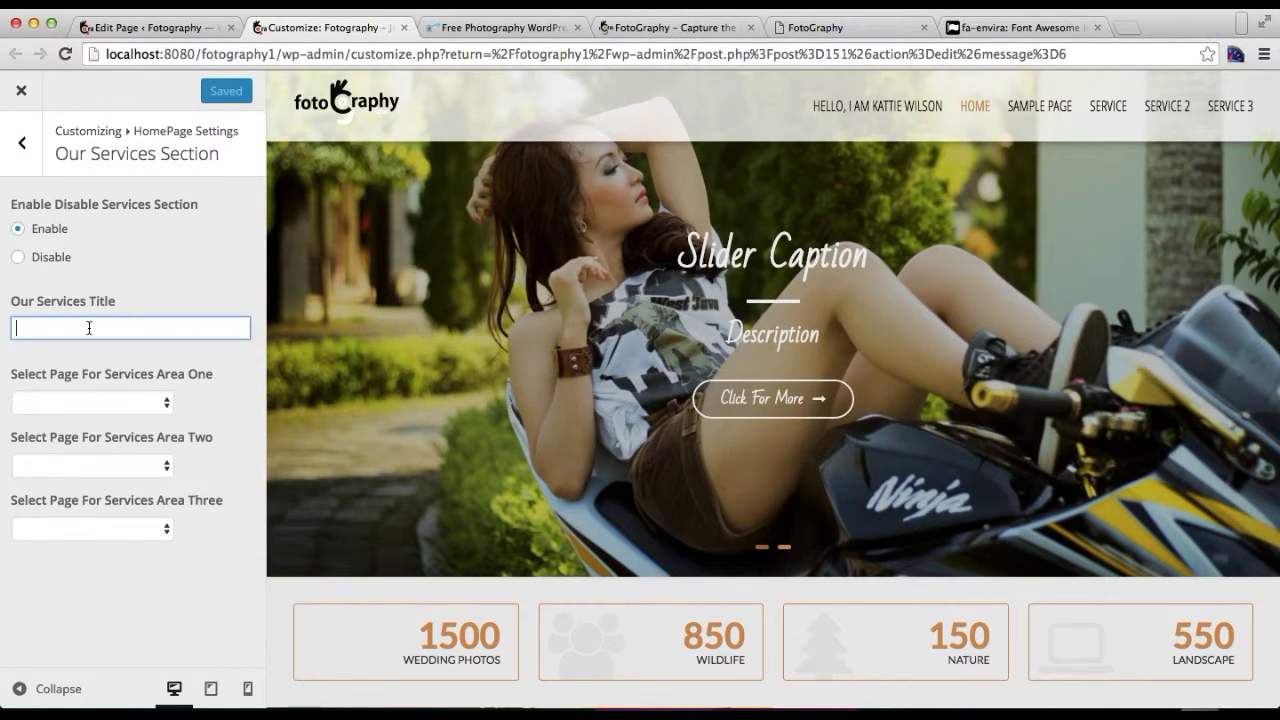
pyautogui.write('Our Services')
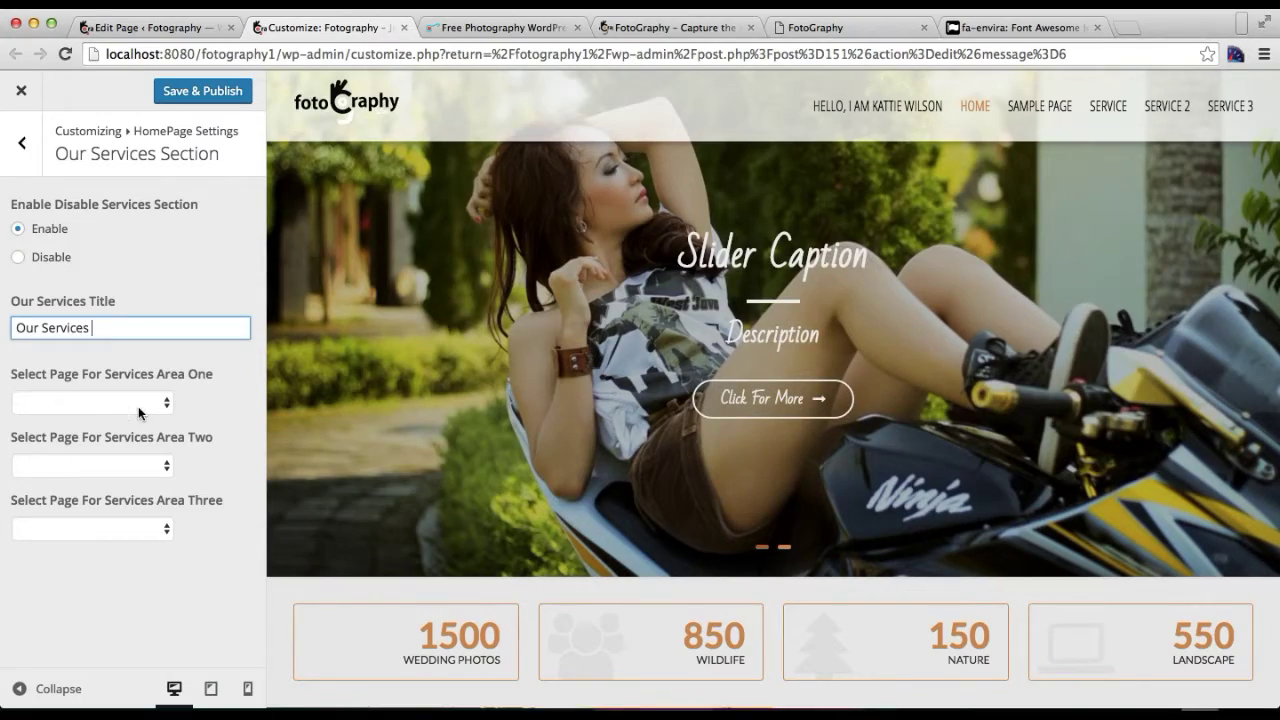
# Assign the Service, Service 2 and Service 3 pages to services areas one to three.
pyautogui.click(138, 402)
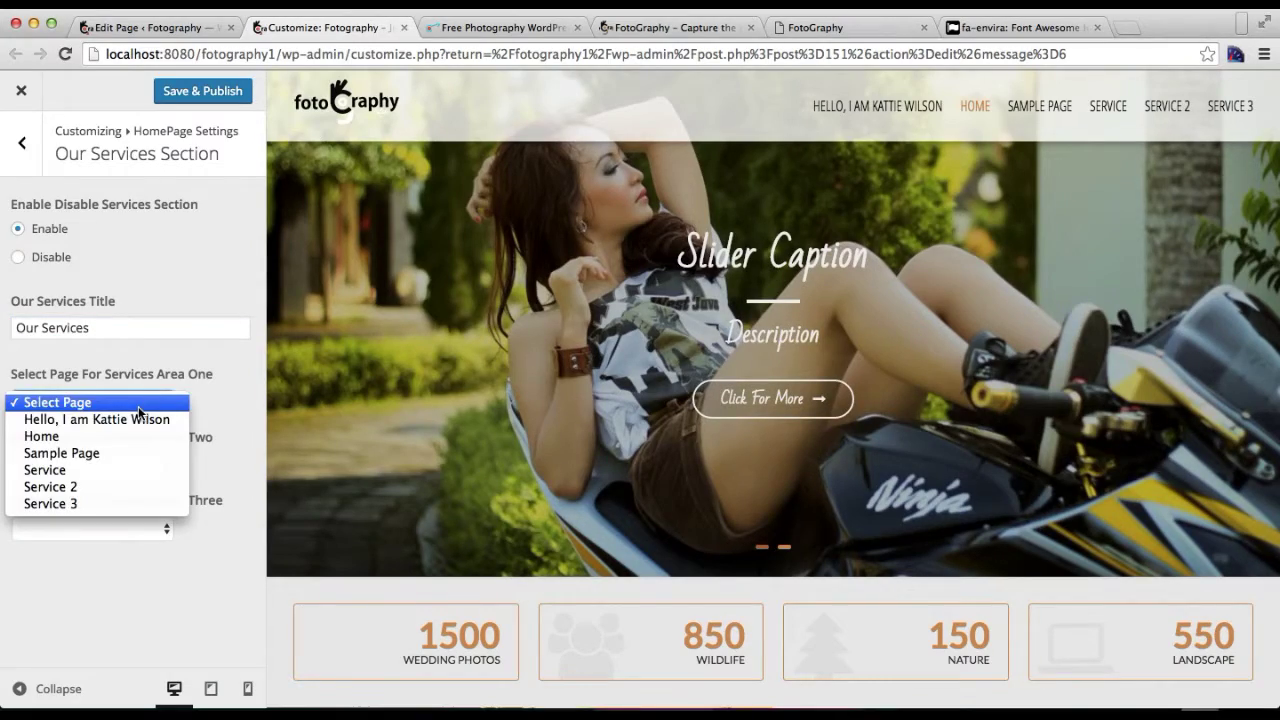
pyautogui.click(105, 467)
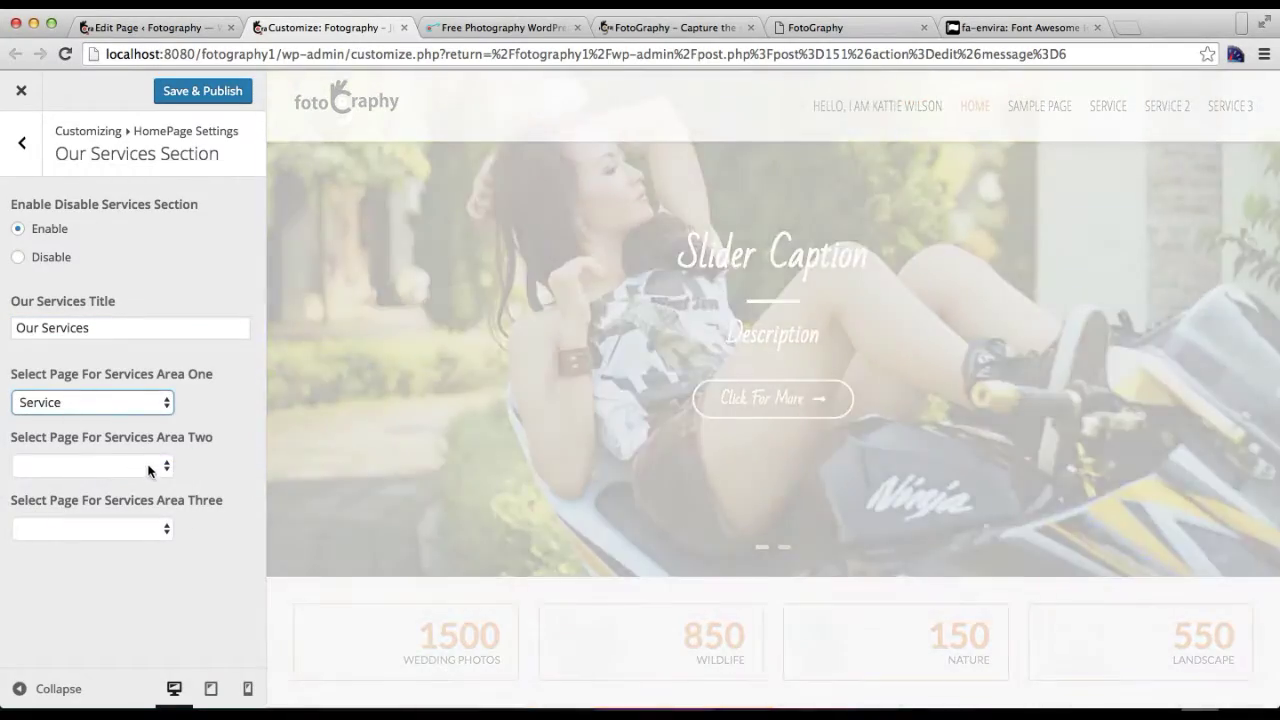
pyautogui.click(105, 467)
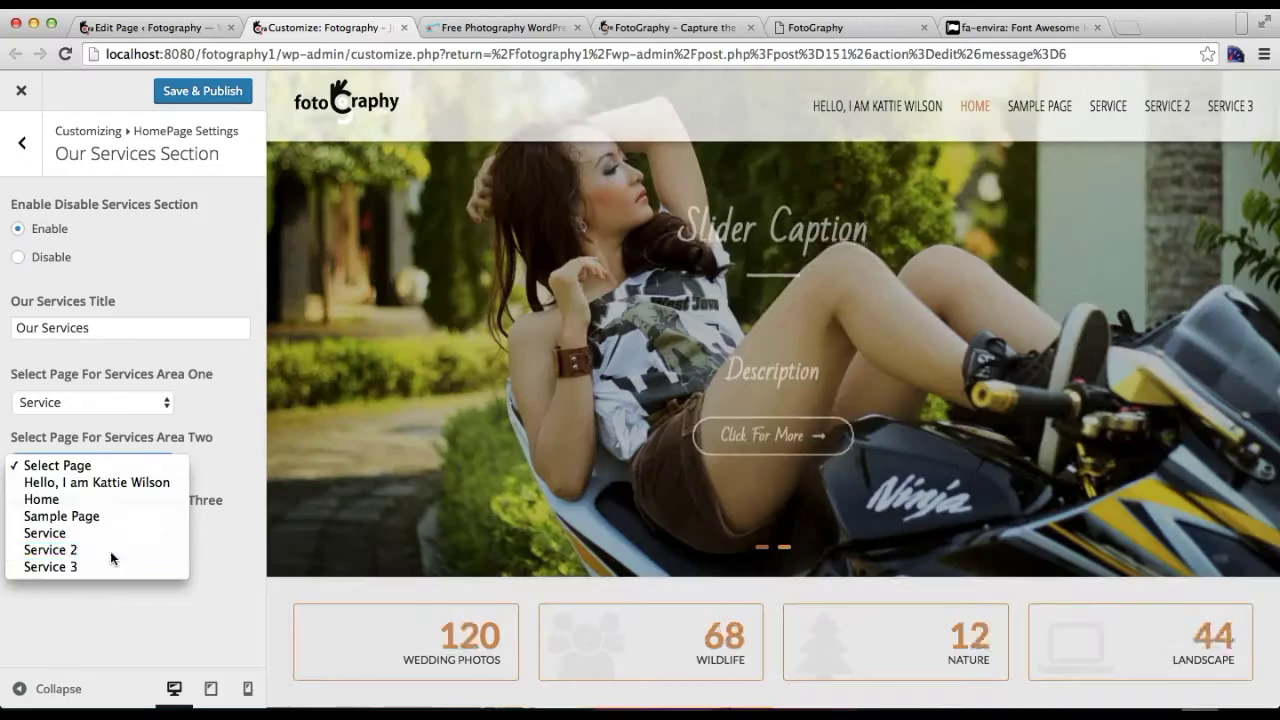
pyautogui.click(110, 551)
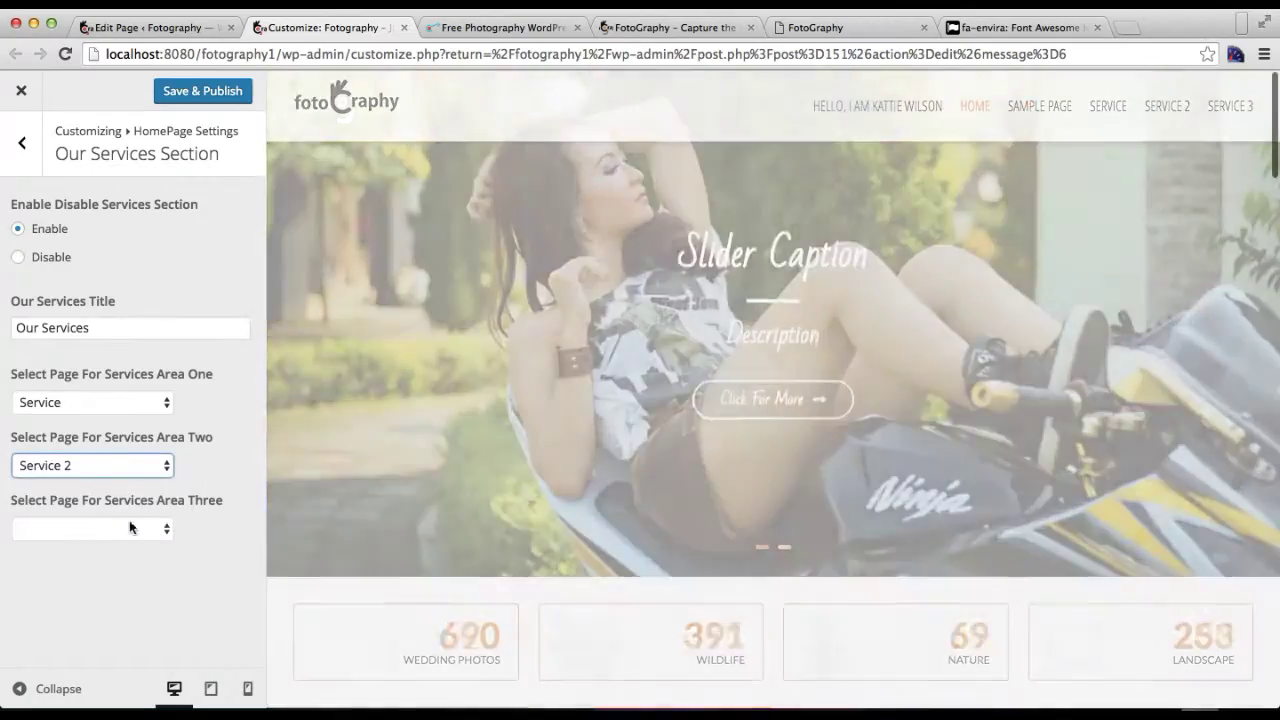
pyautogui.click(130, 526)
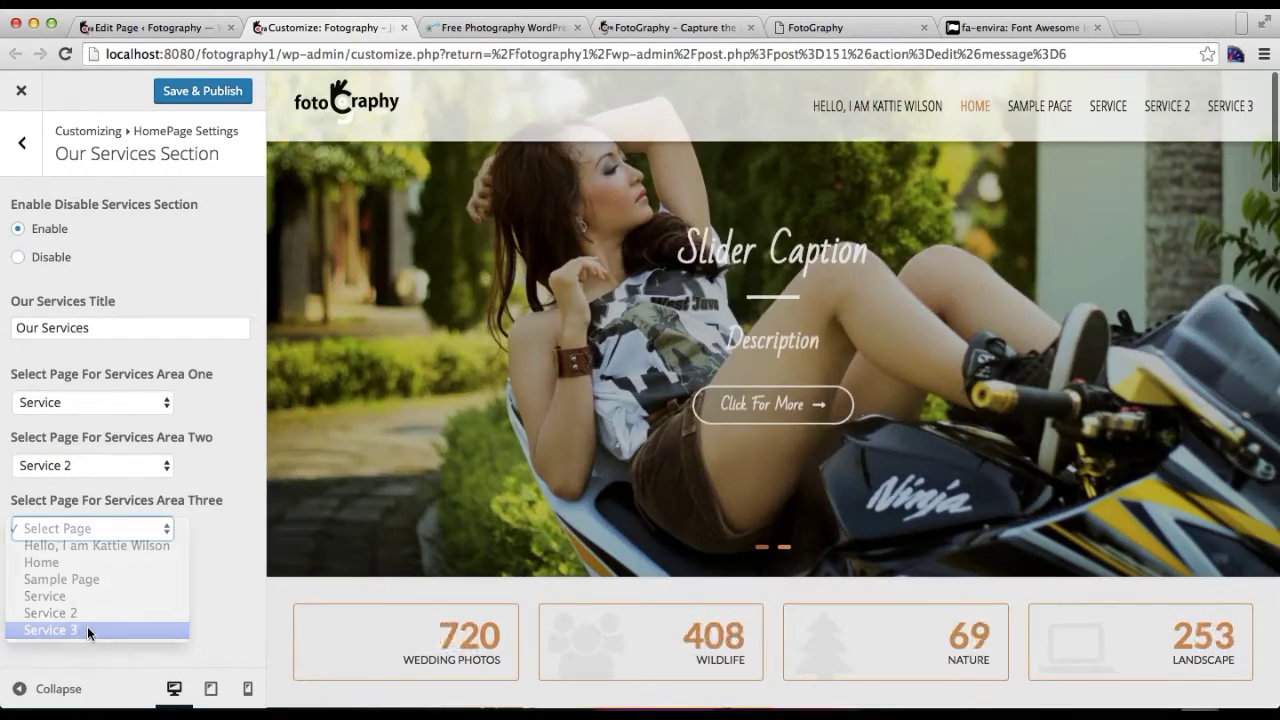
pyautogui.click(88, 629)
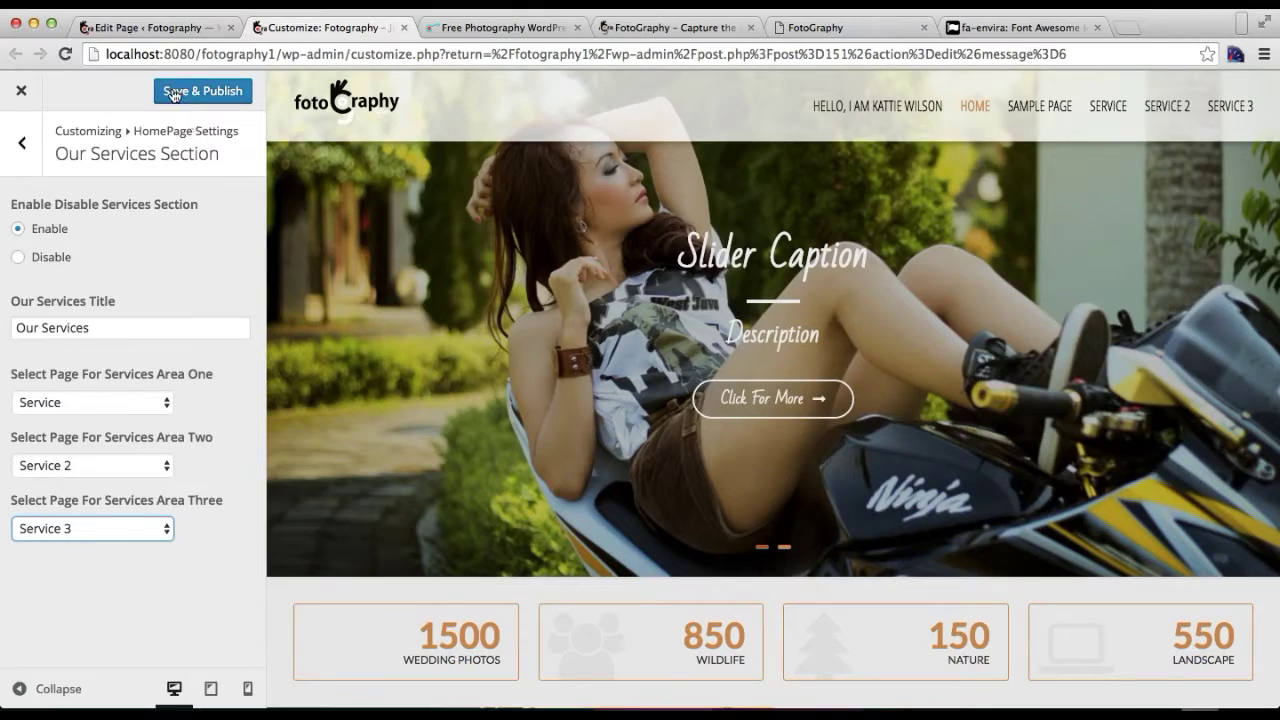
# Save & Publish the Our Services settings and check the tiles in the preview.
pyautogui.click(173, 91)
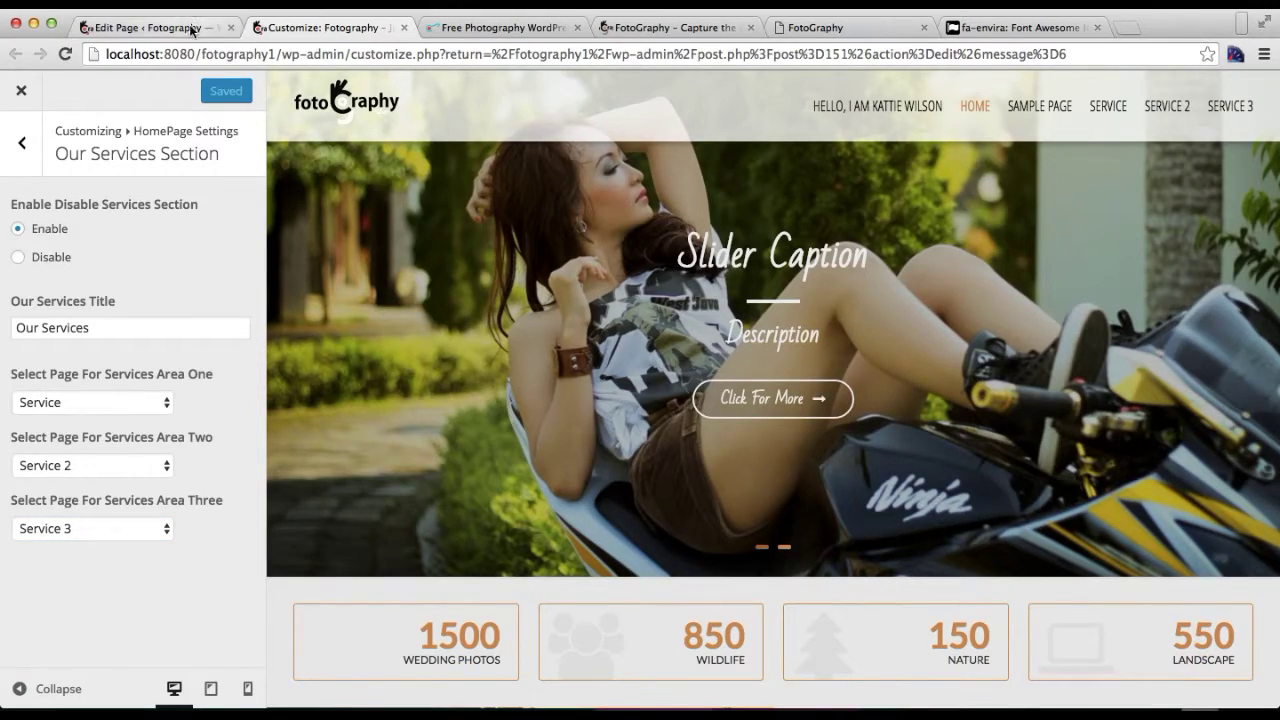
pyautogui.scroll(-5, 439, 390)
pyautogui.scroll(-4, 439, 393)
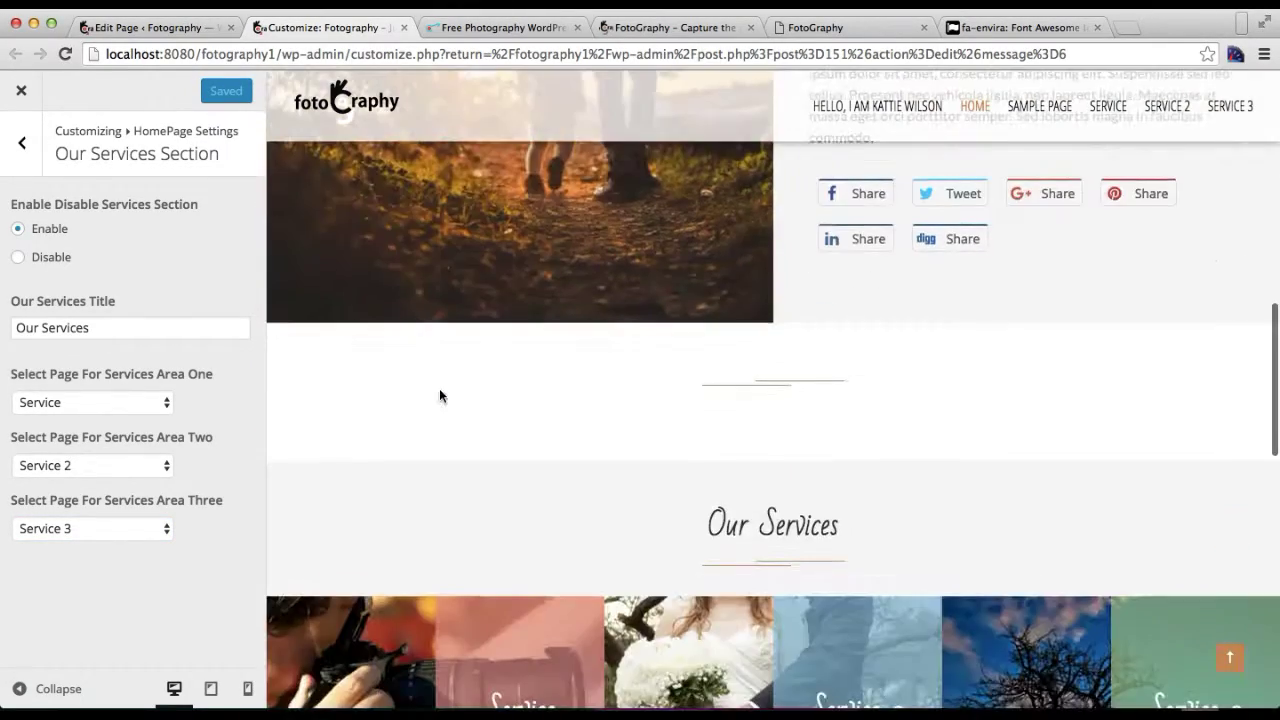
pyautogui.scroll(-4, 439, 393)
pyautogui.scroll(1, 439, 393)
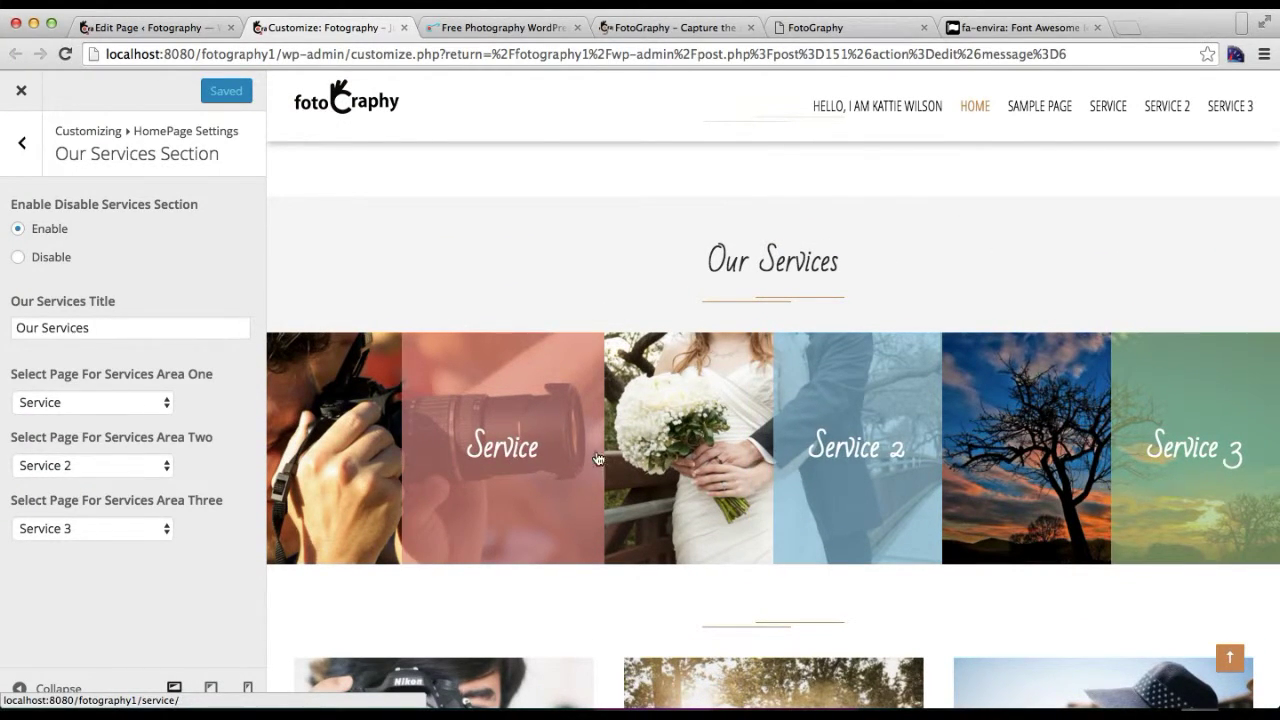
pyautogui.scroll(-2, 795, 472)
pyautogui.scroll(2, 795, 470)
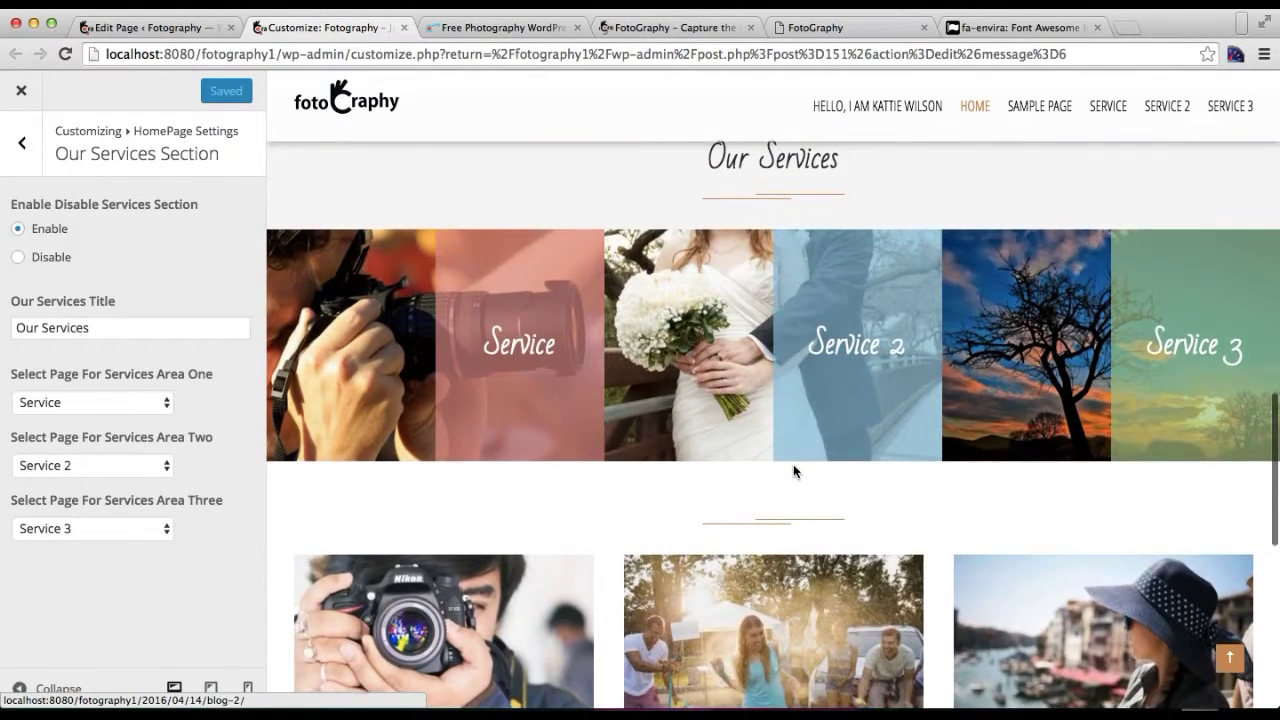
# Look over the FotoGraphy demo site's blog section, then go back to the Service page editor.
pyautogui.click(668, 27)
pyautogui.scroll(-5, 640, 477)
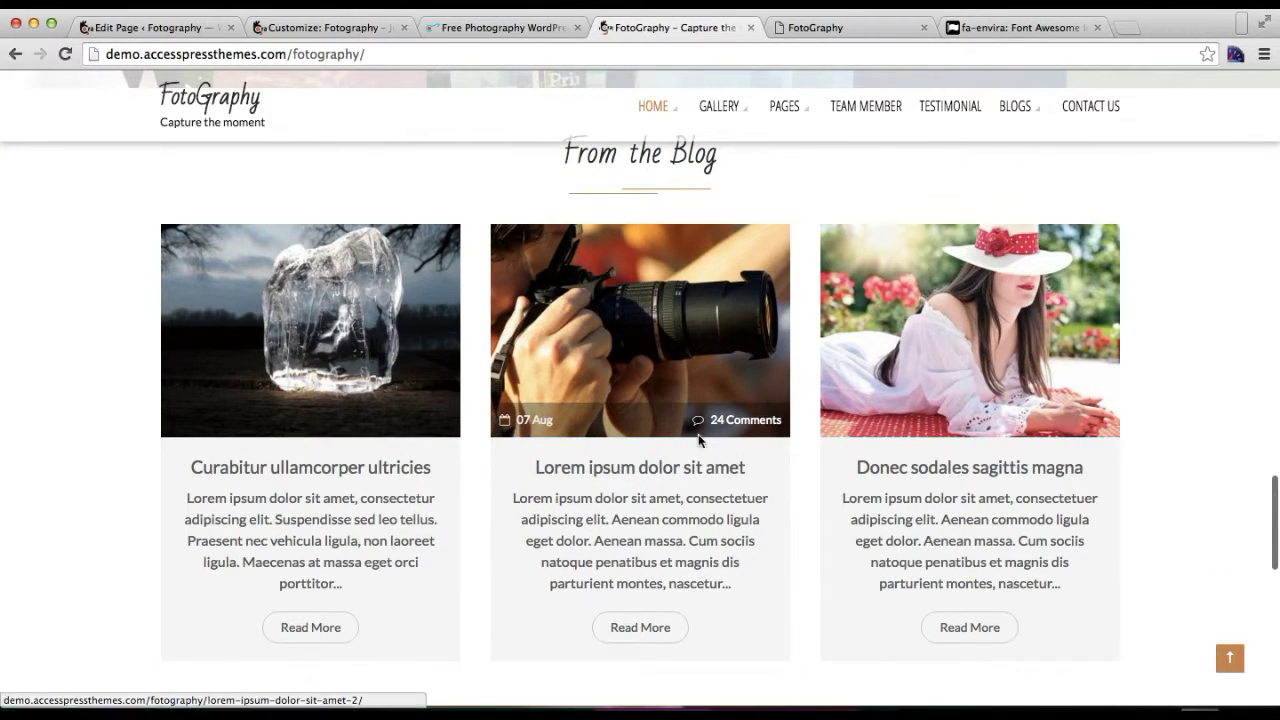
pyautogui.click(171, 25)
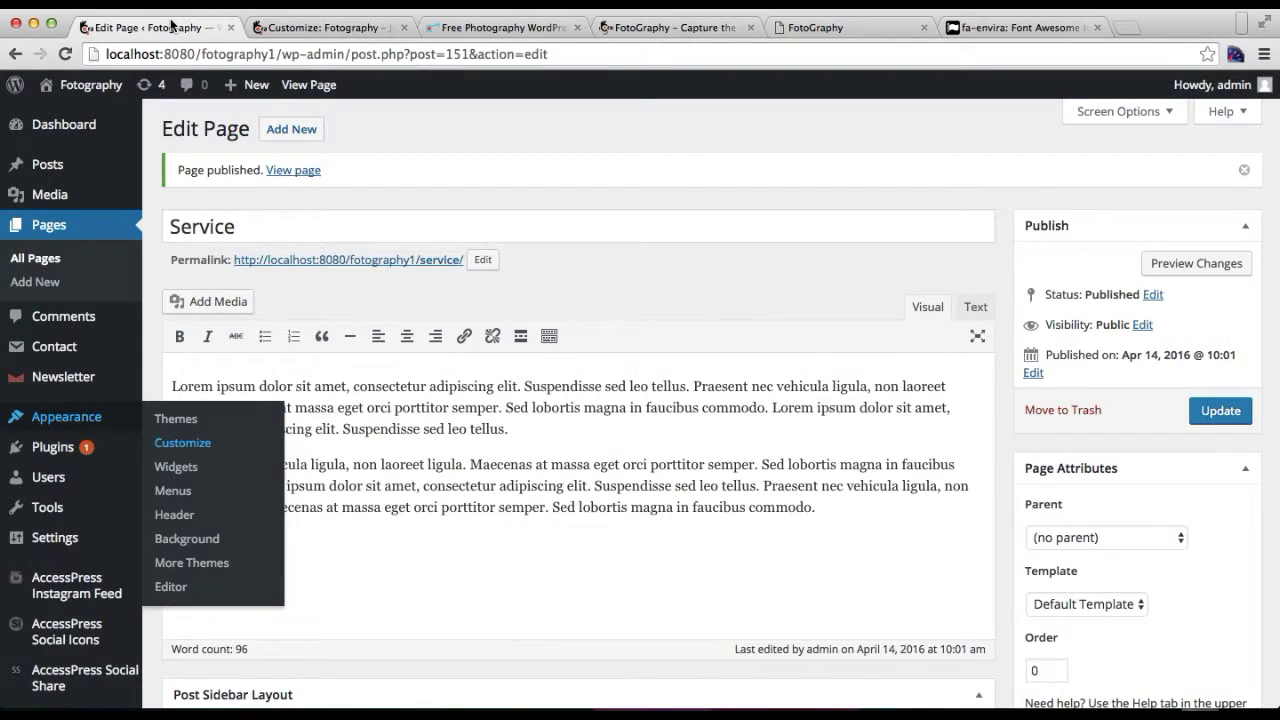
# From Posts > Categories, list the Blog category's posts: Blog 1, Blog 2 and Blog 3.
pyautogui.moveTo(71, 170)
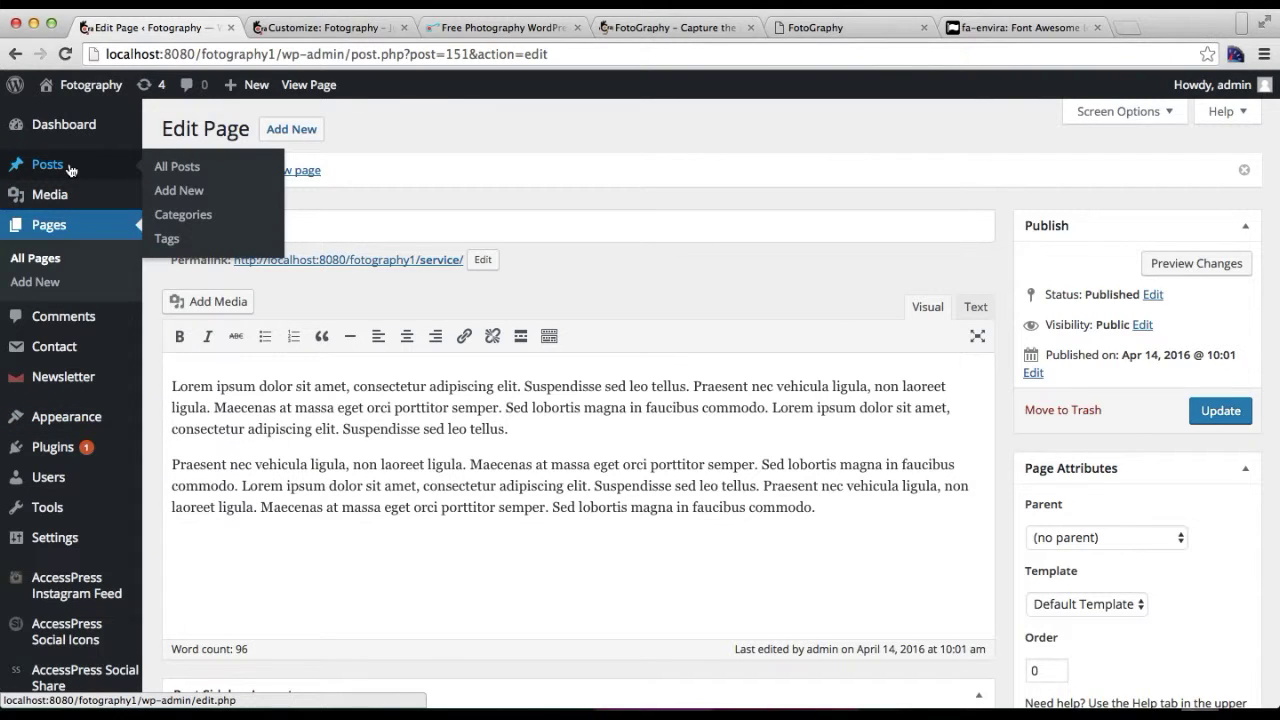
pyautogui.click(183, 214)
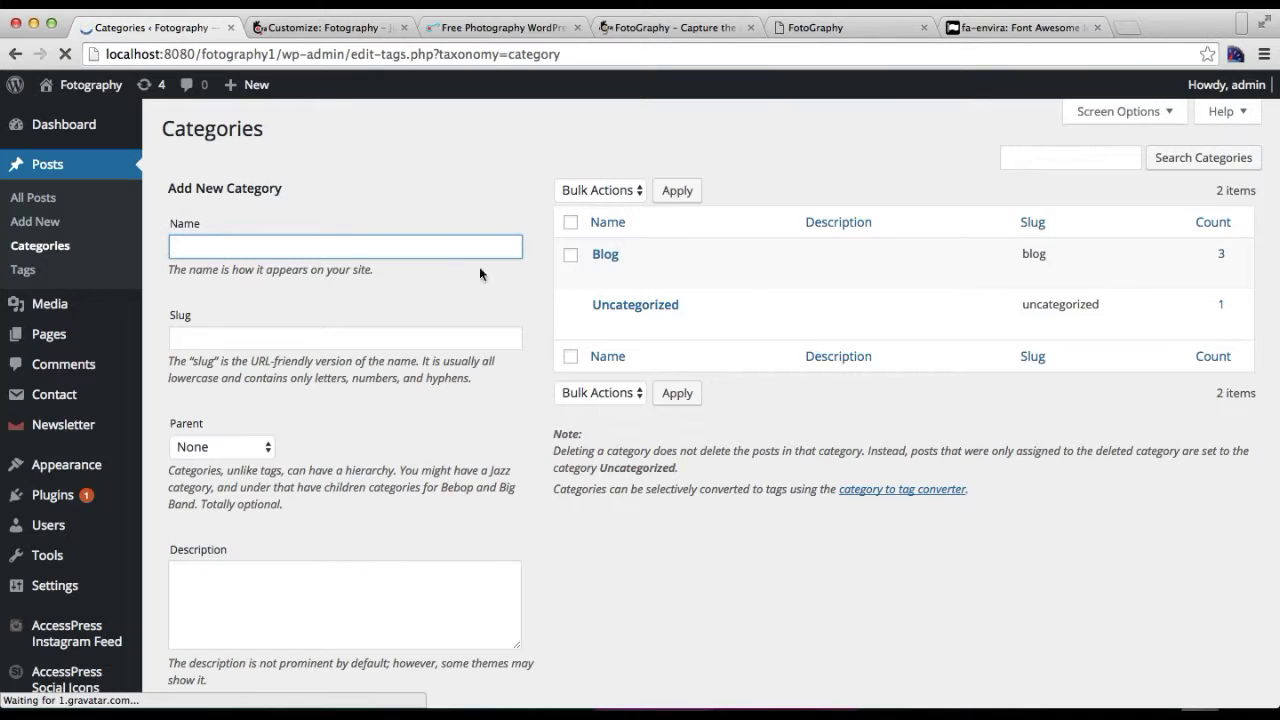
pyautogui.moveTo(592, 268)
pyautogui.scroll(-3, 438, 380)
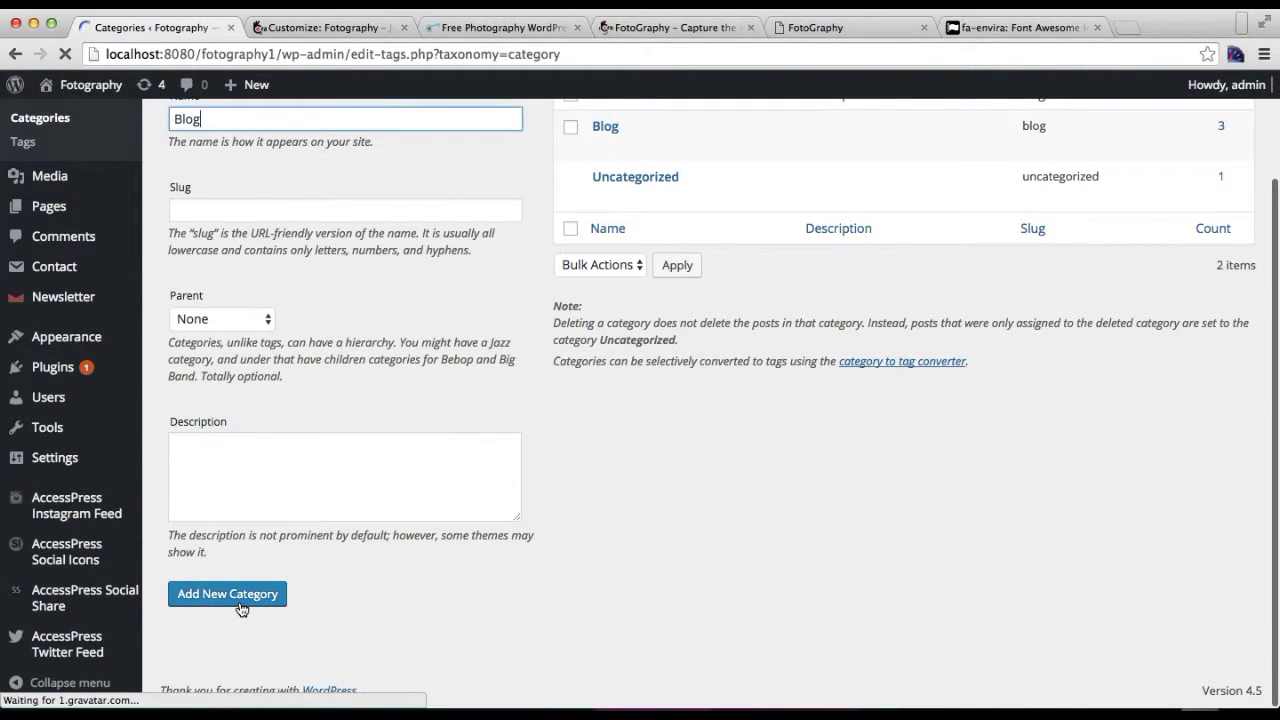
pyautogui.scroll(3, 323, 357)
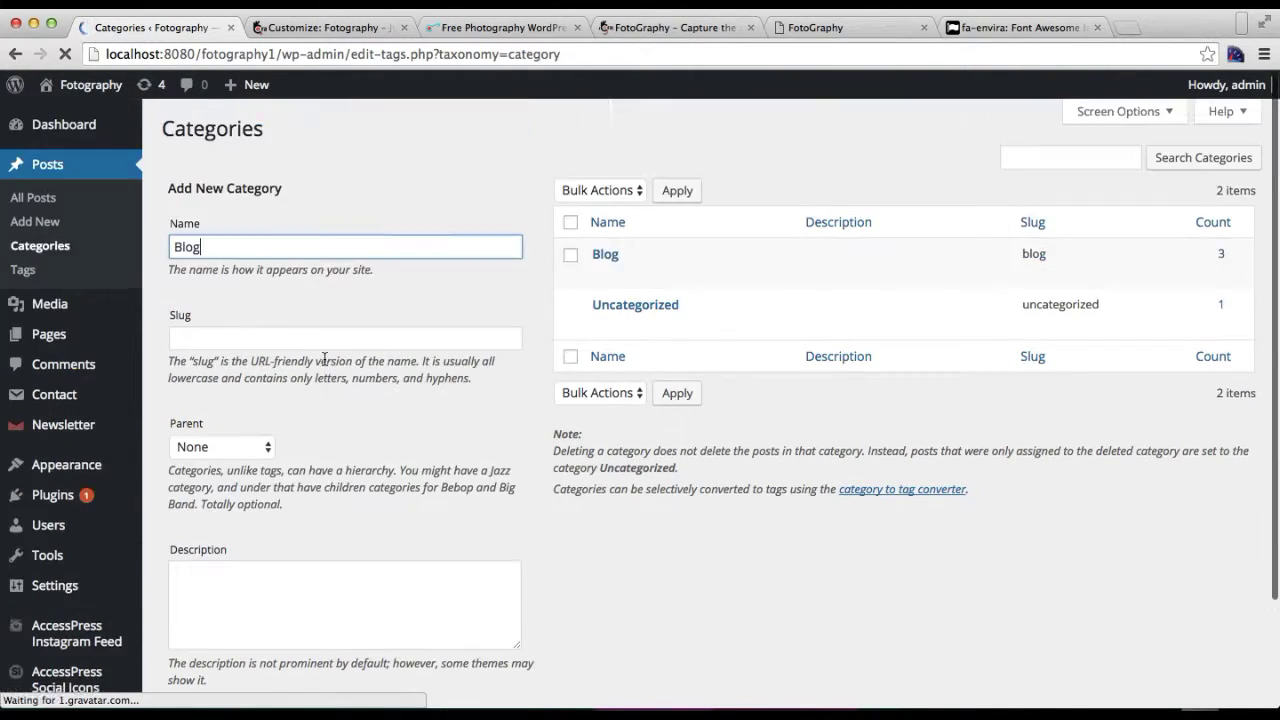
pyautogui.click(708, 572)
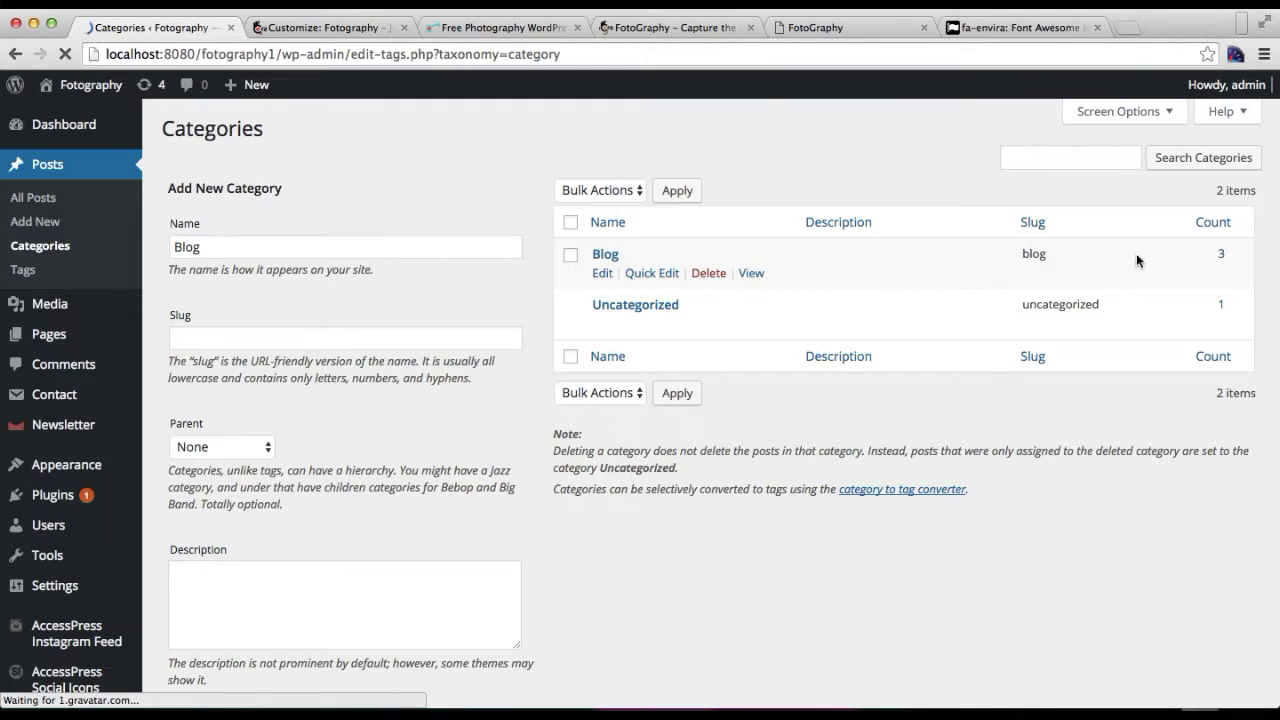
pyautogui.click(1222, 256)
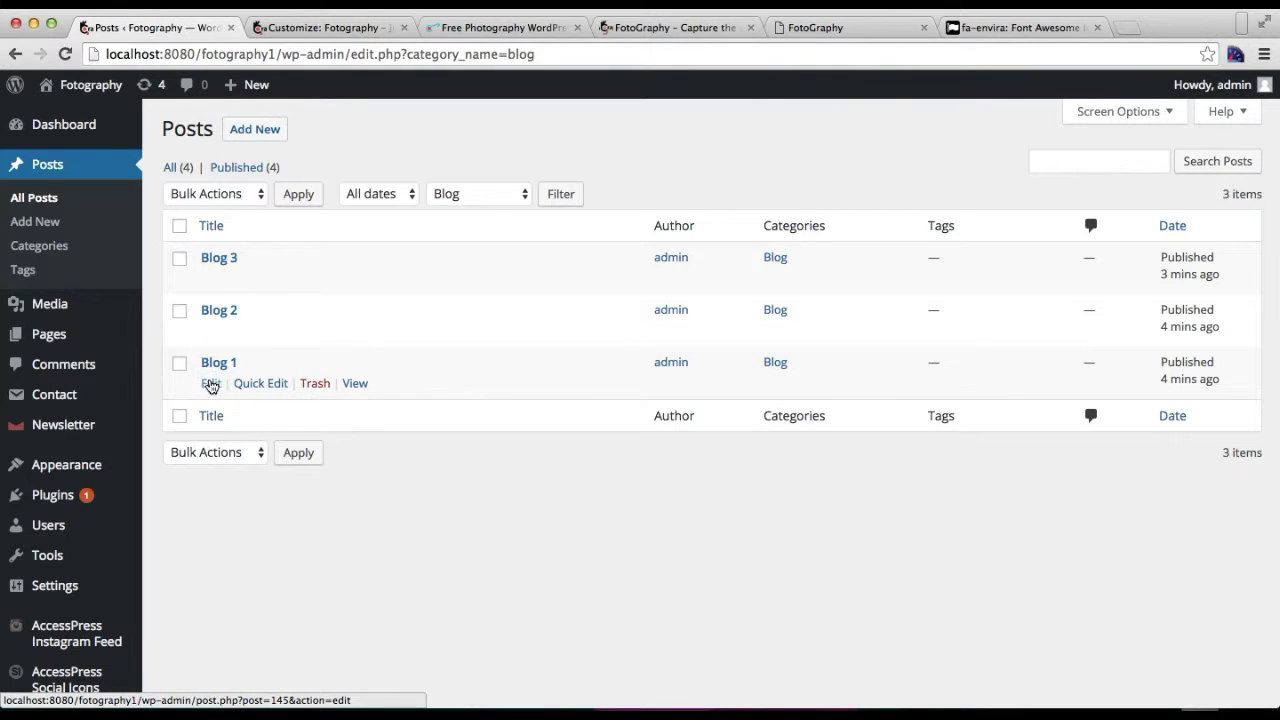
# Start a new post titled 'Blog' holding the two lorem ipsum paragraphs from TextEdit.
pyautogui.click(254, 129)
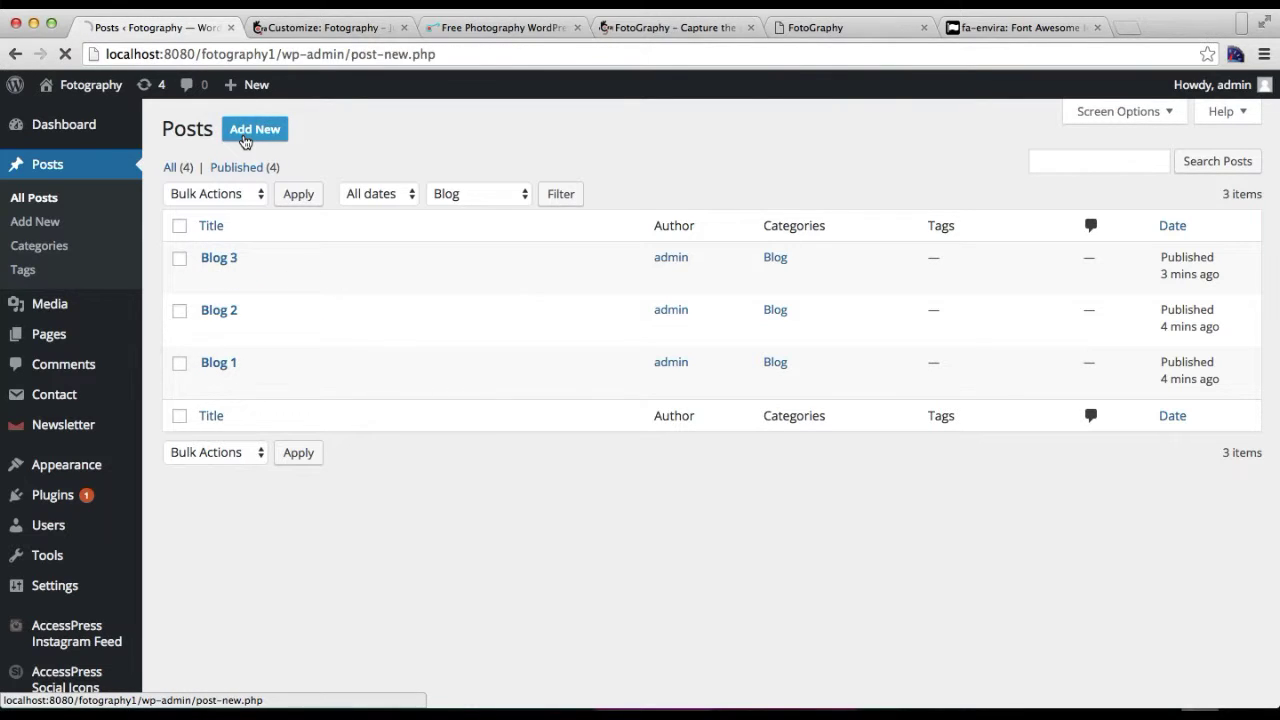
pyautogui.click(274, 170)
pyautogui.write('Blog')
pyautogui.click(342, 407)
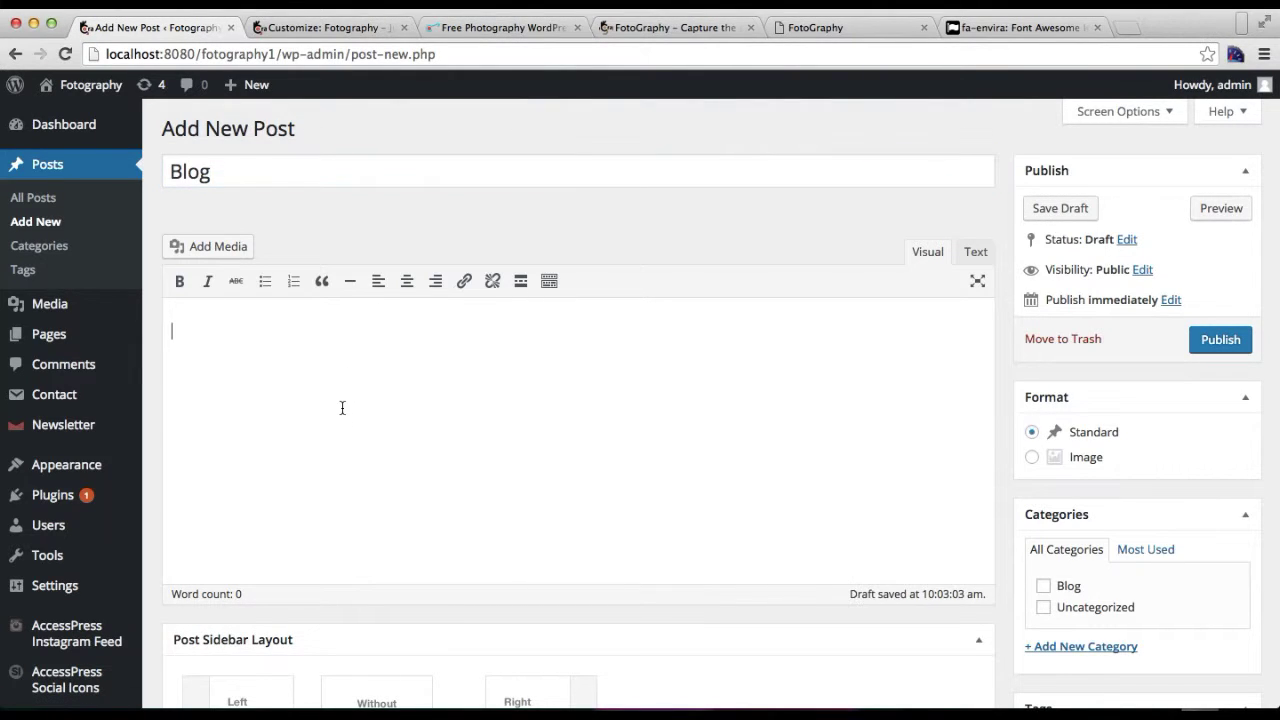
pyautogui.click(656, 712)
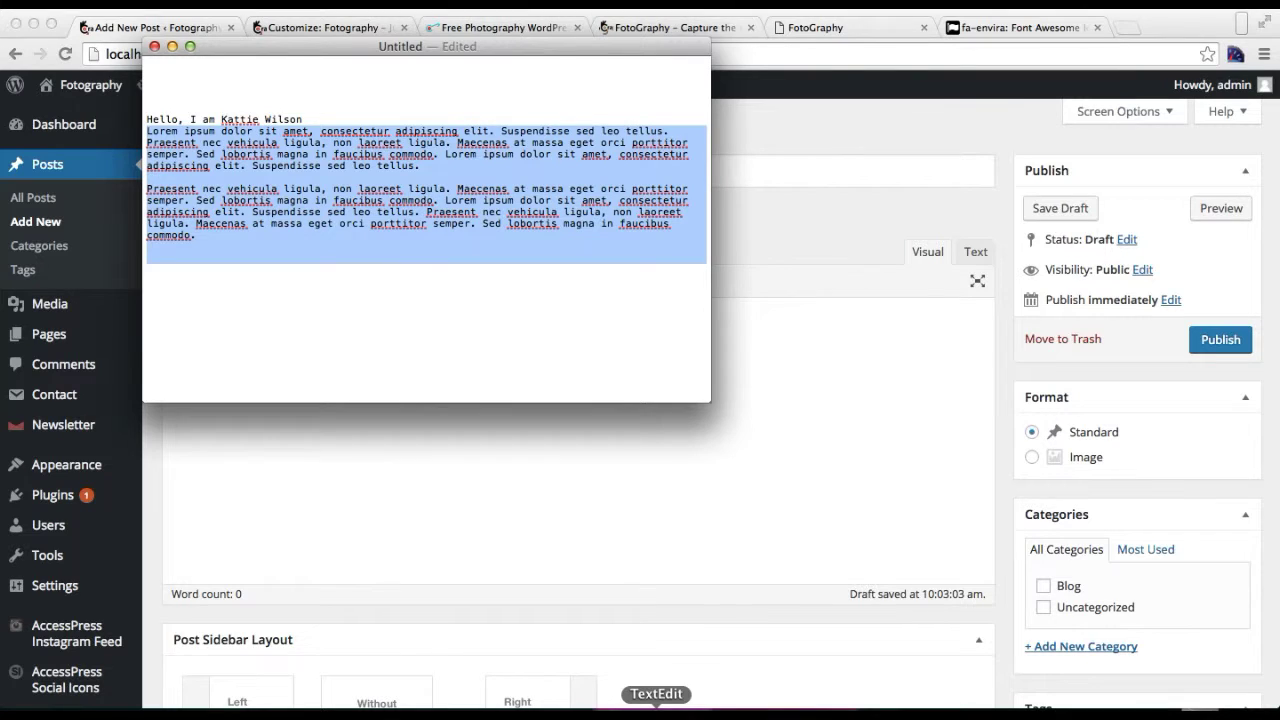
pyautogui.click(781, 569)
pyautogui.write('Lorem ipsum dolor sit amet, consectetur adipiscing elit. Suspendisse sed leo tellus. Praesent nec vehicula ligula, non laoreet ligula. Maecenas at massa eget orci porttitor semper. Sed lobortis magna in faucibus commodo. Lorem ipsum dolor sit amet, consectetur adipiscing elit. Suspendisse sed leo tellus.  Praesent nec vehicula ligula, non laoreet ligula. Maecenas at massa eget orci porttitor semper. Sed lobortis magna in faucibus commodo. Lorem ipsum dolor sit amet, consectetur adipiscing elit. Suspendisse sed leo tellus. Praesent nec vehicula ligula, non laoreet ligula. Maecenas at massa eget orci porttitor semper. Sed lobortis magna in faucibus commodo.')
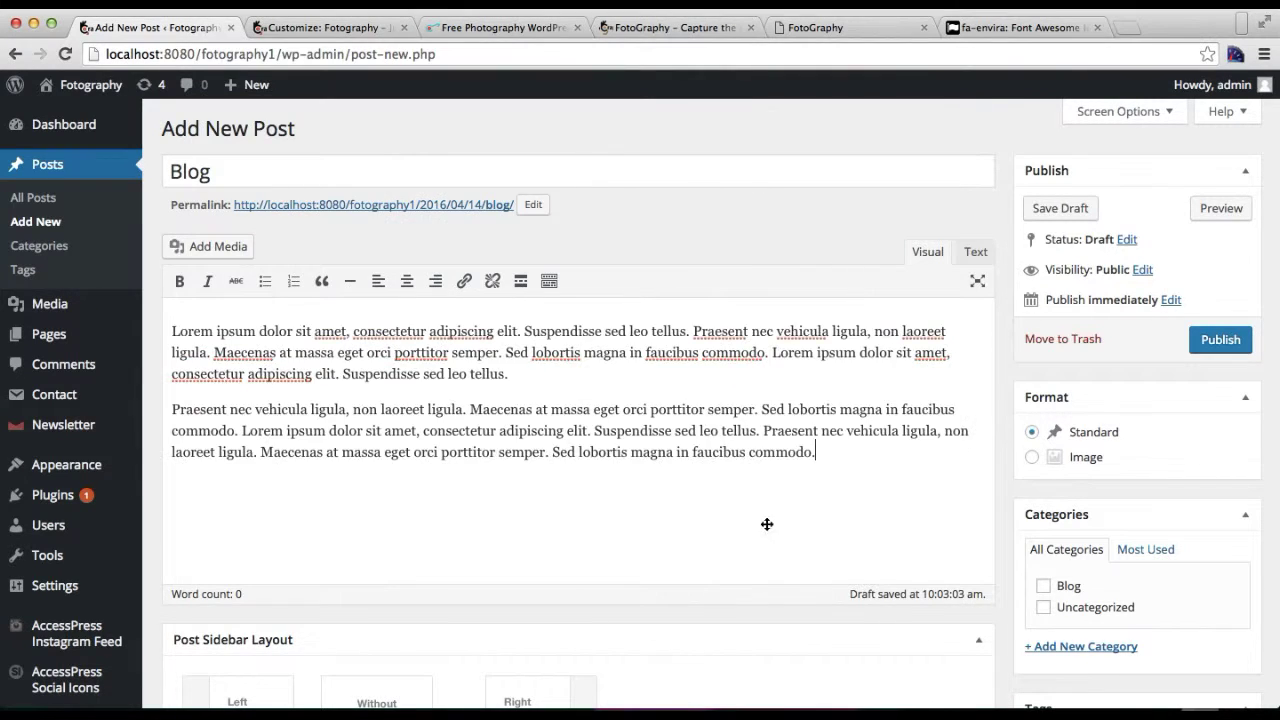
pyautogui.scroll(-5, 1040, 560)
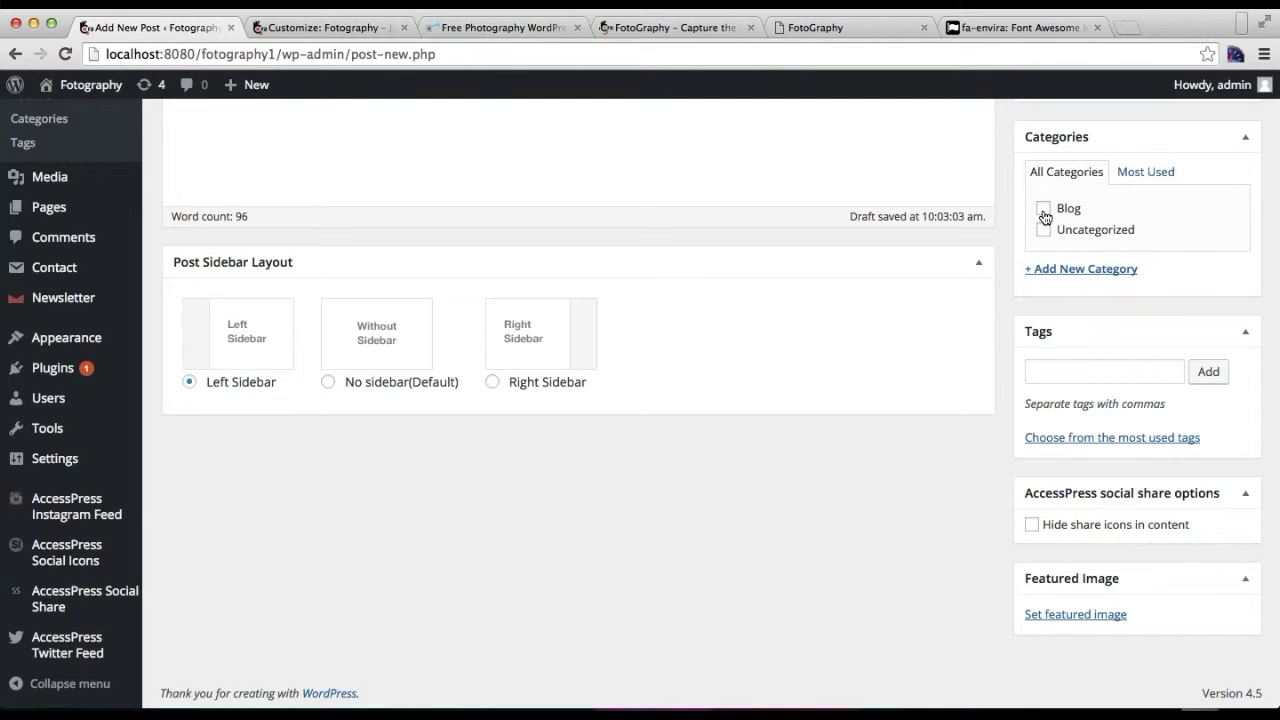
# Give the Blog post the rose-beetle photo as featured image and publish it.
pyautogui.click(1069, 616)
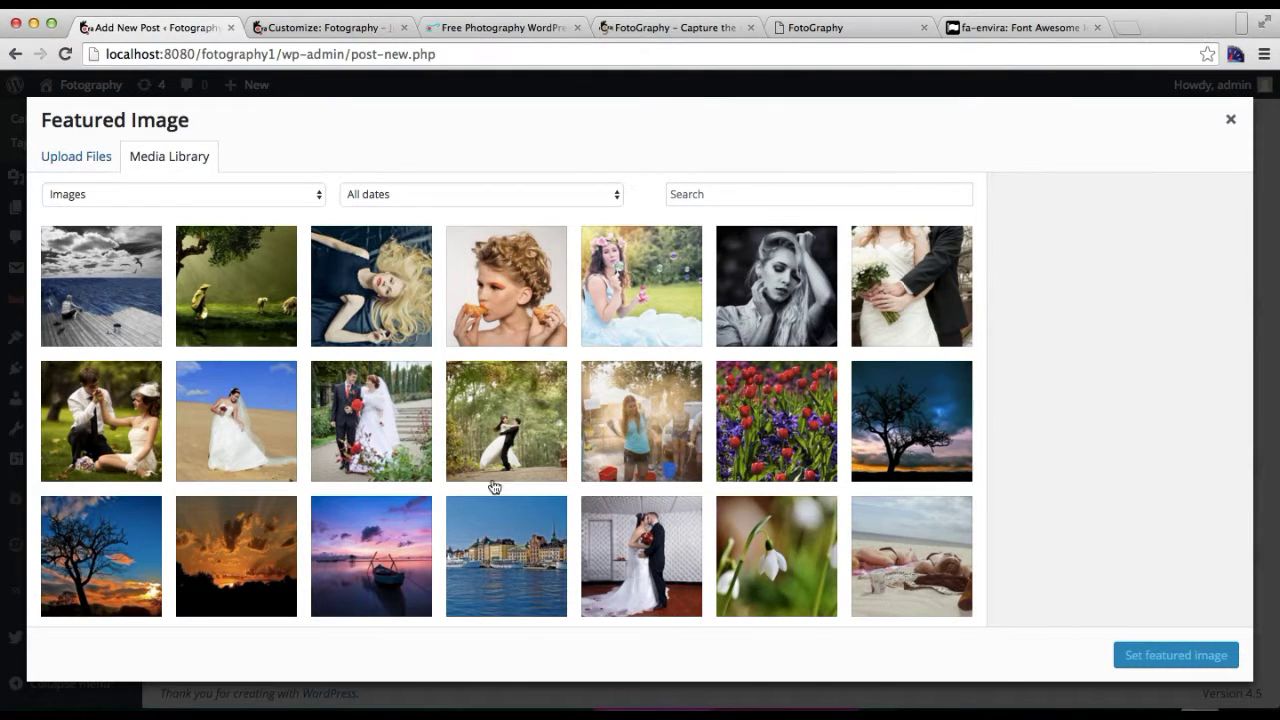
pyautogui.scroll(-5, 545, 531)
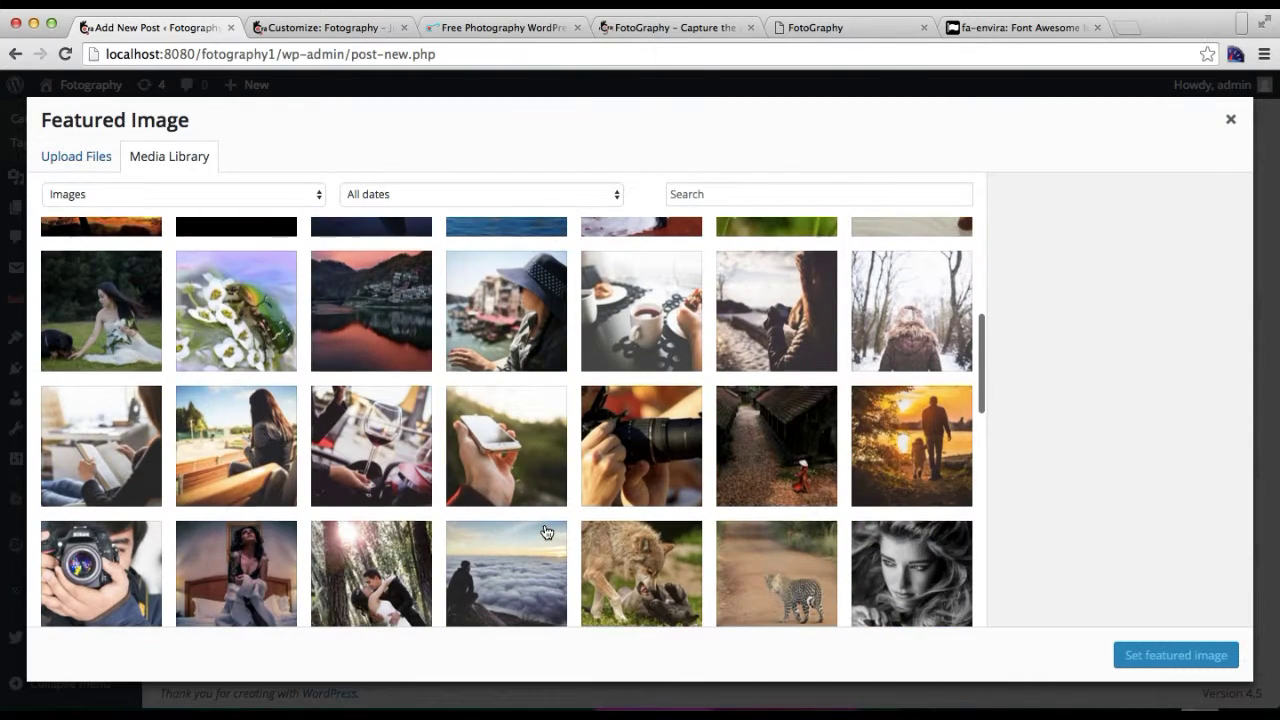
pyautogui.click(255, 292)
pyautogui.click(1143, 651)
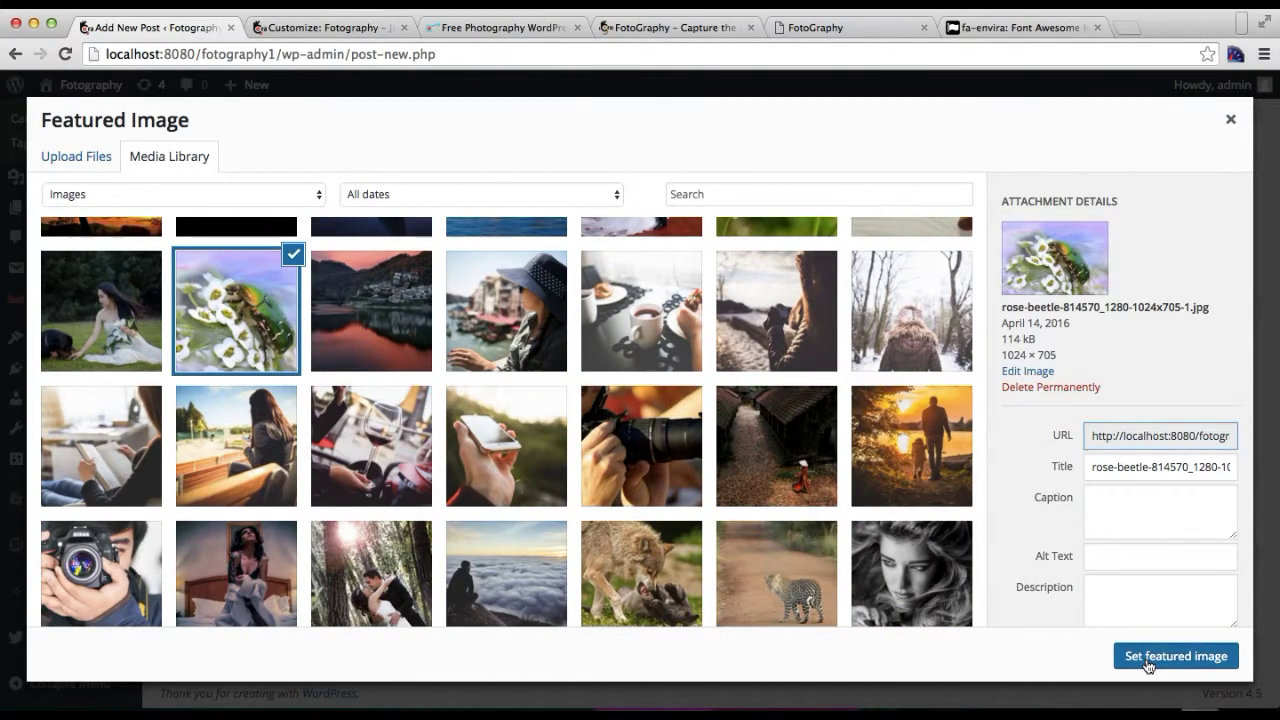
pyautogui.scroll(5, 1105, 436)
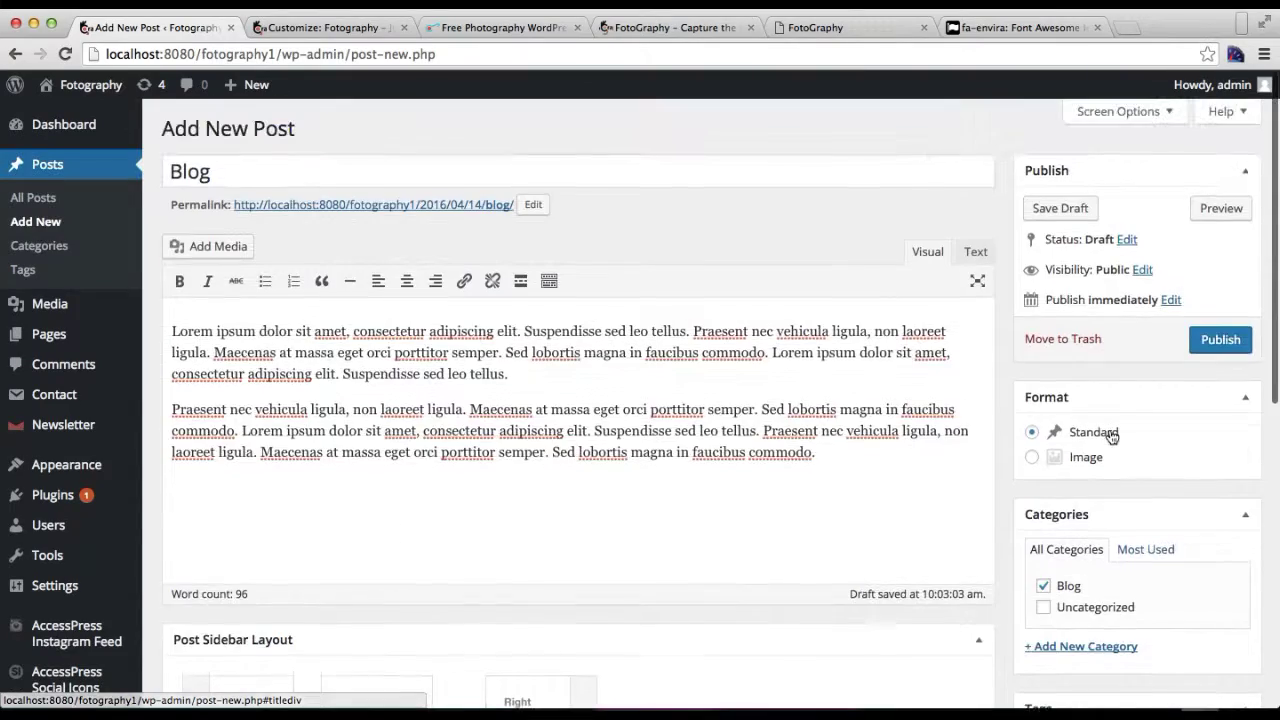
pyautogui.click(1224, 340)
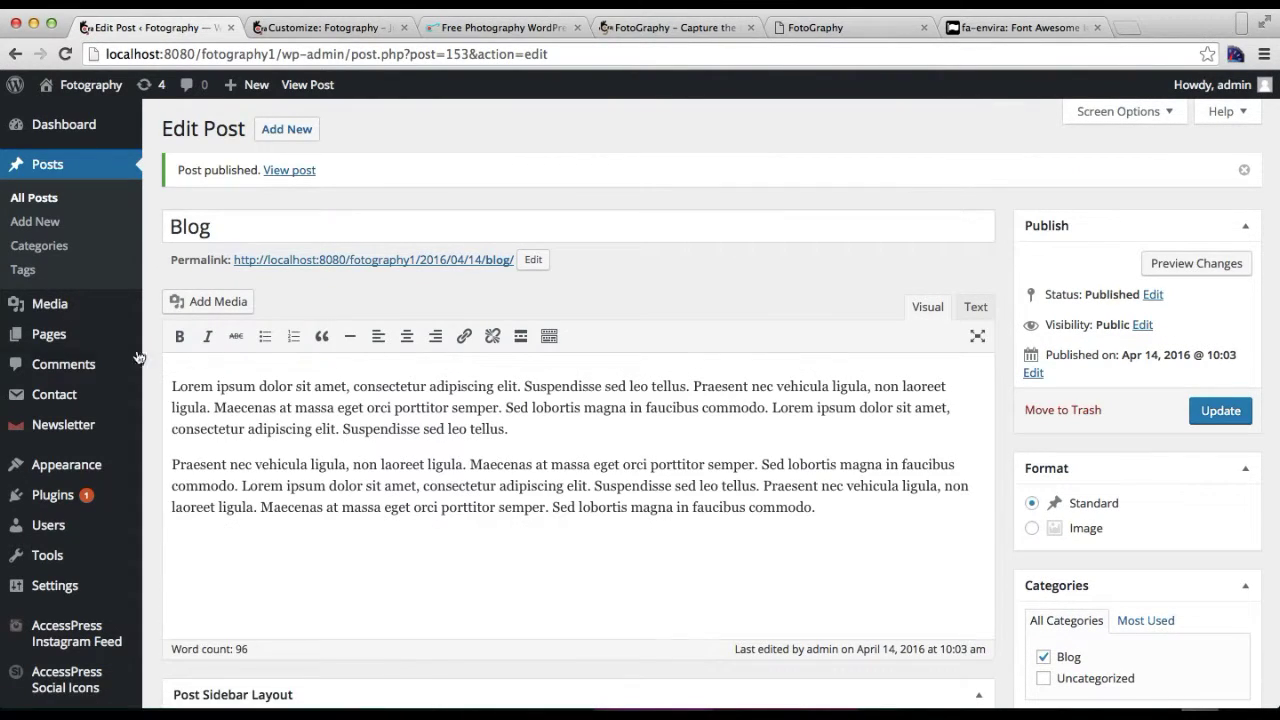
# Reload the customizer and open HomePage Settings > Blogs Section.
pyautogui.click(318, 28)
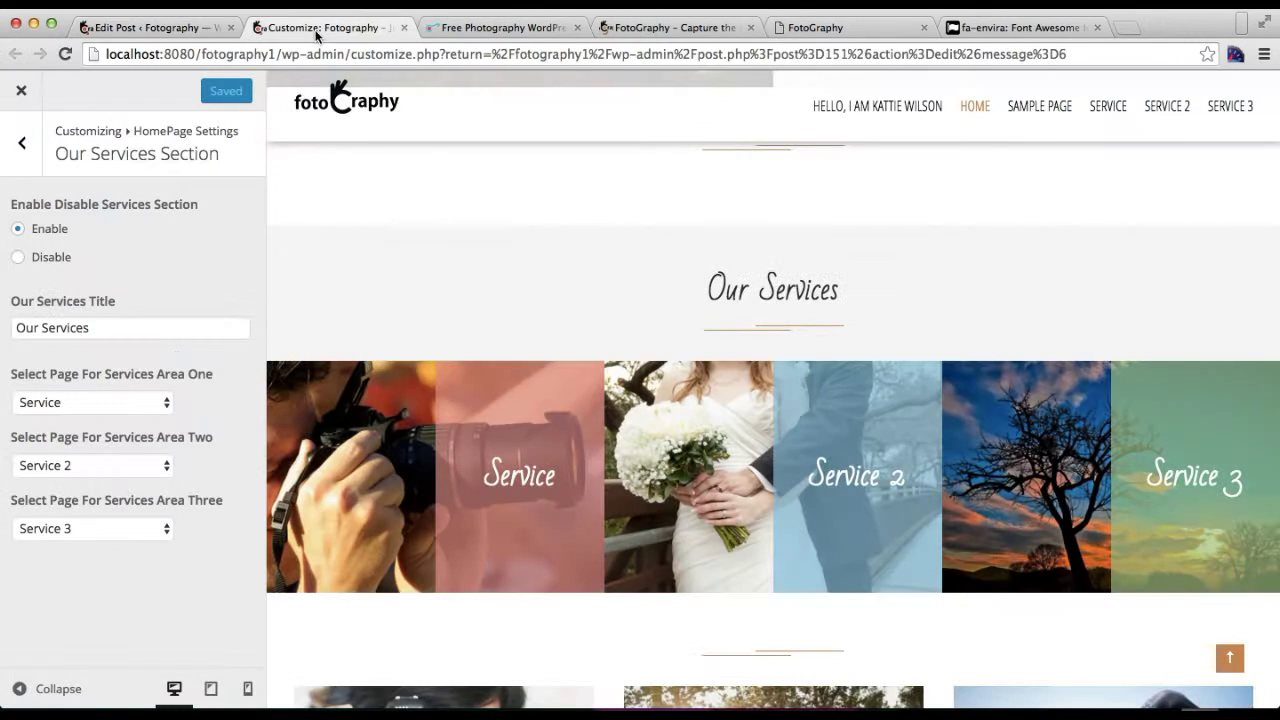
pyautogui.click(331, 54)
pyautogui.press('Return')
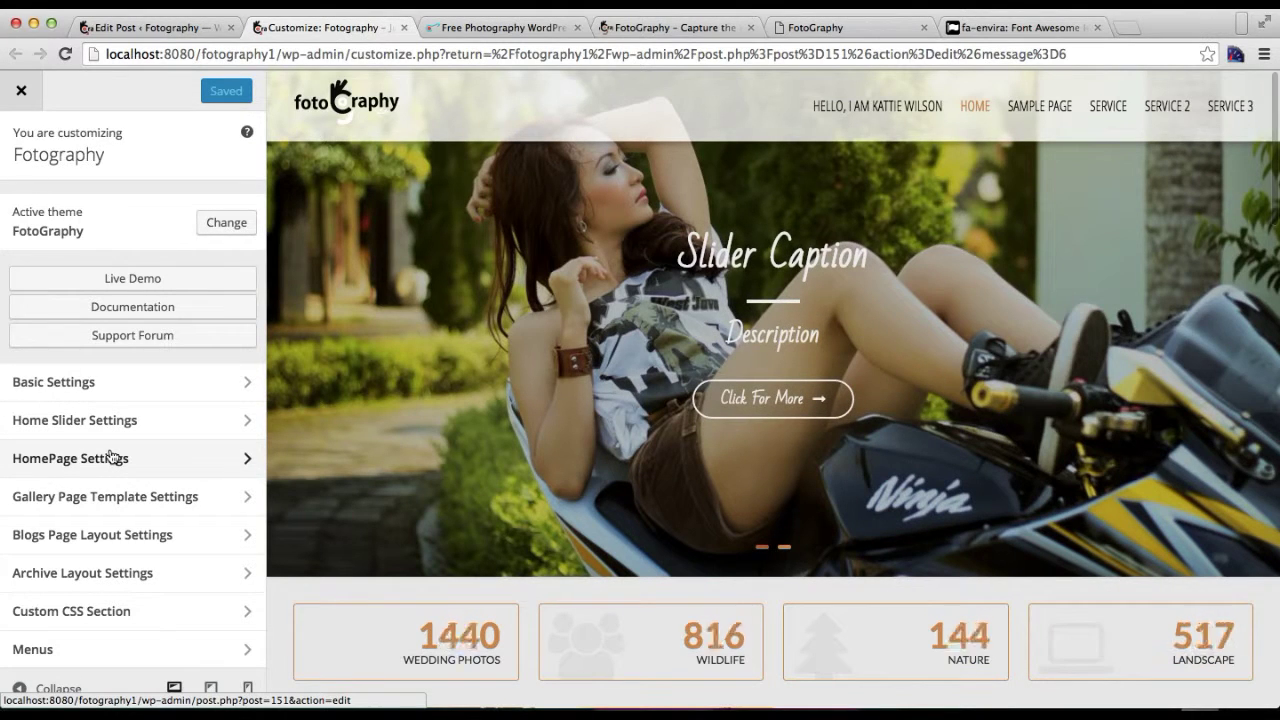
pyautogui.click(91, 460)
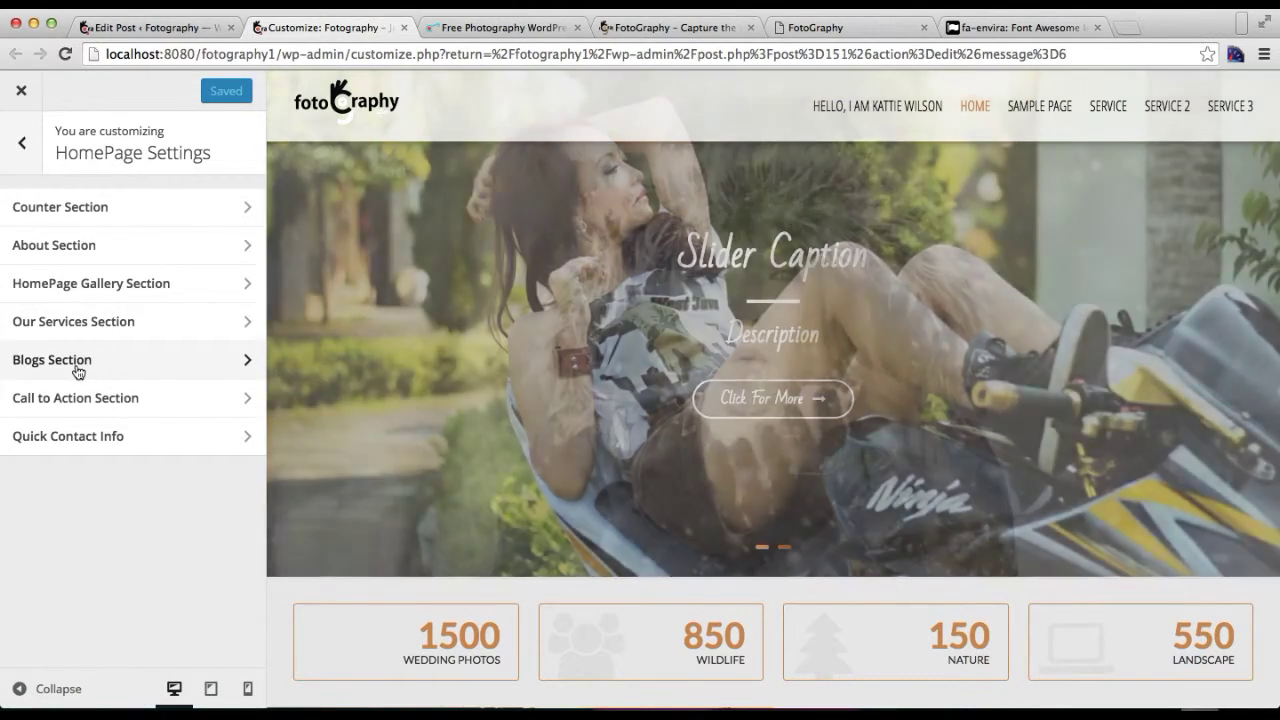
pyautogui.click(78, 366)
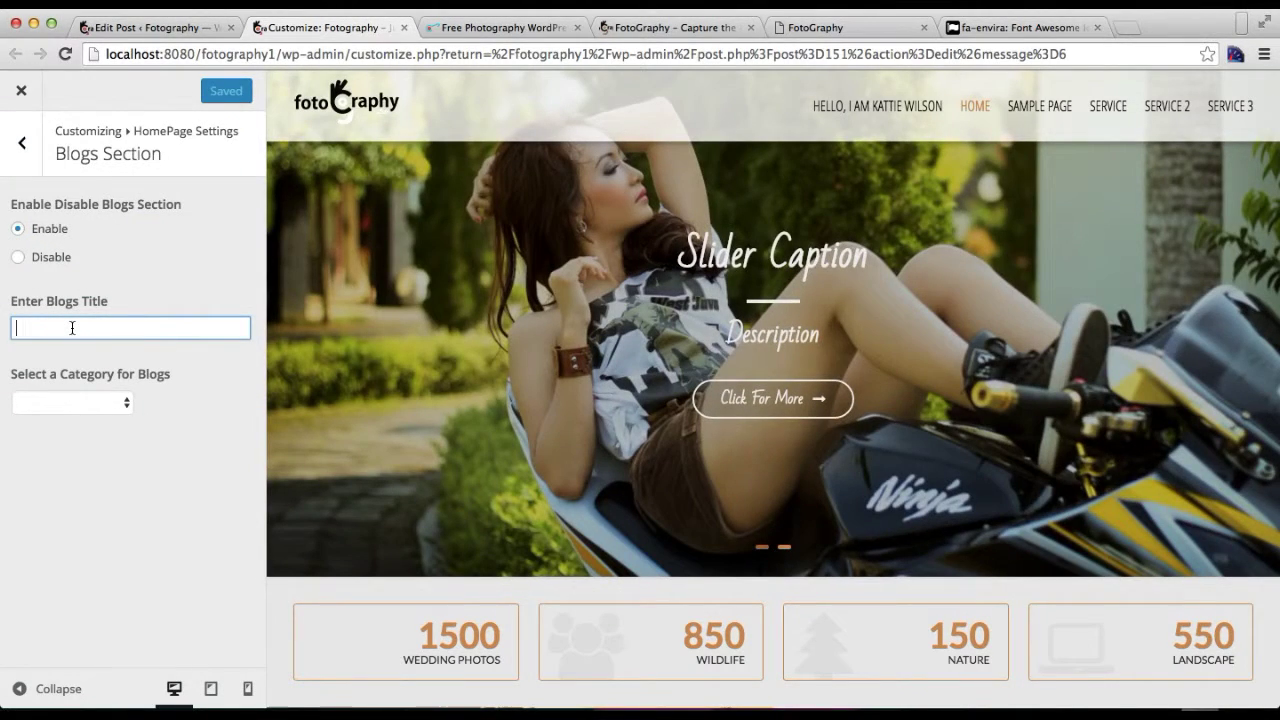
# Title the blogs section 'Latest blogs' with the Blog category, then return to the post editor.
pyautogui.write('Latest blogs')
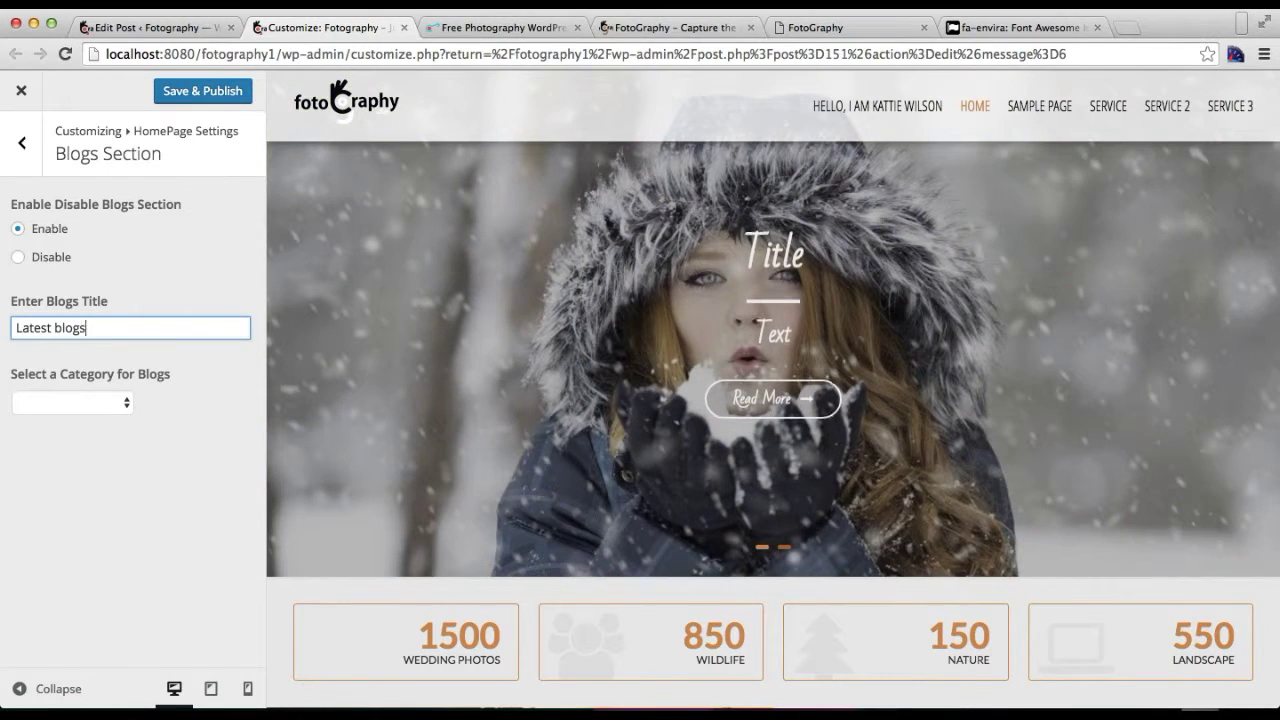
pyautogui.click(103, 408)
pyautogui.click(85, 418)
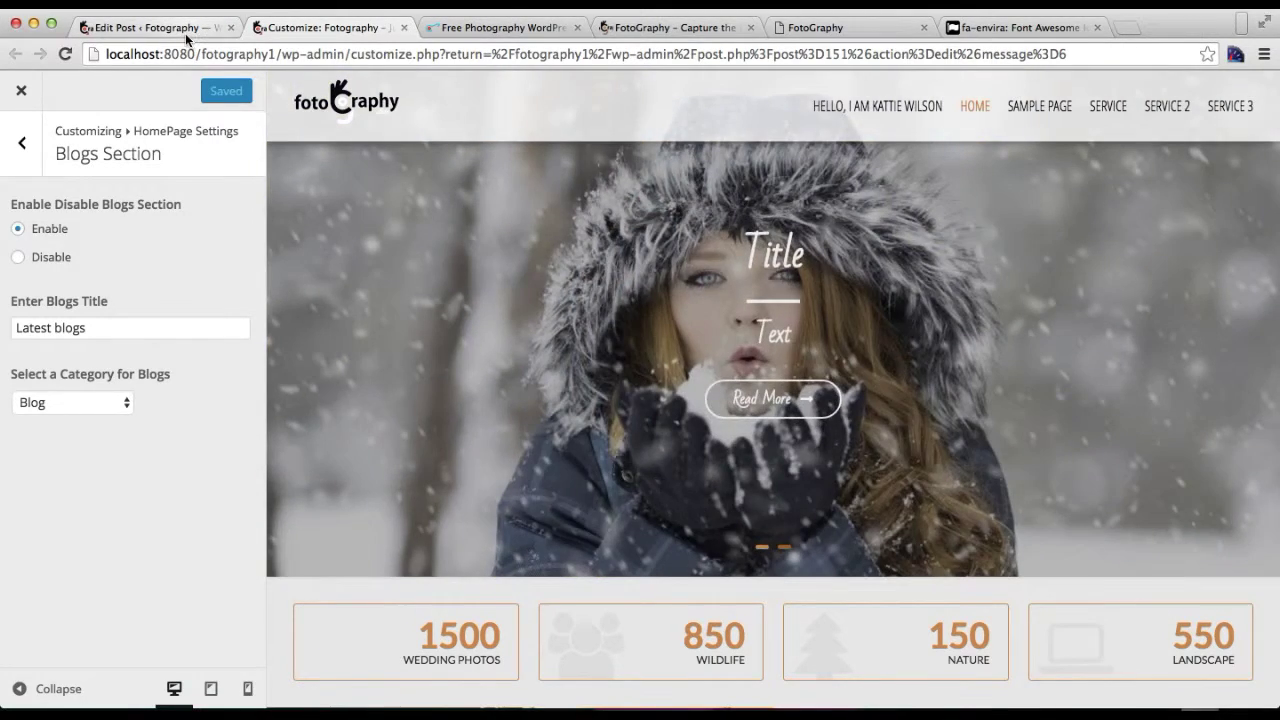
pyautogui.click(172, 36)
# Open the live site from the admin bar in a new tab.
pyautogui.moveTo(86, 85)
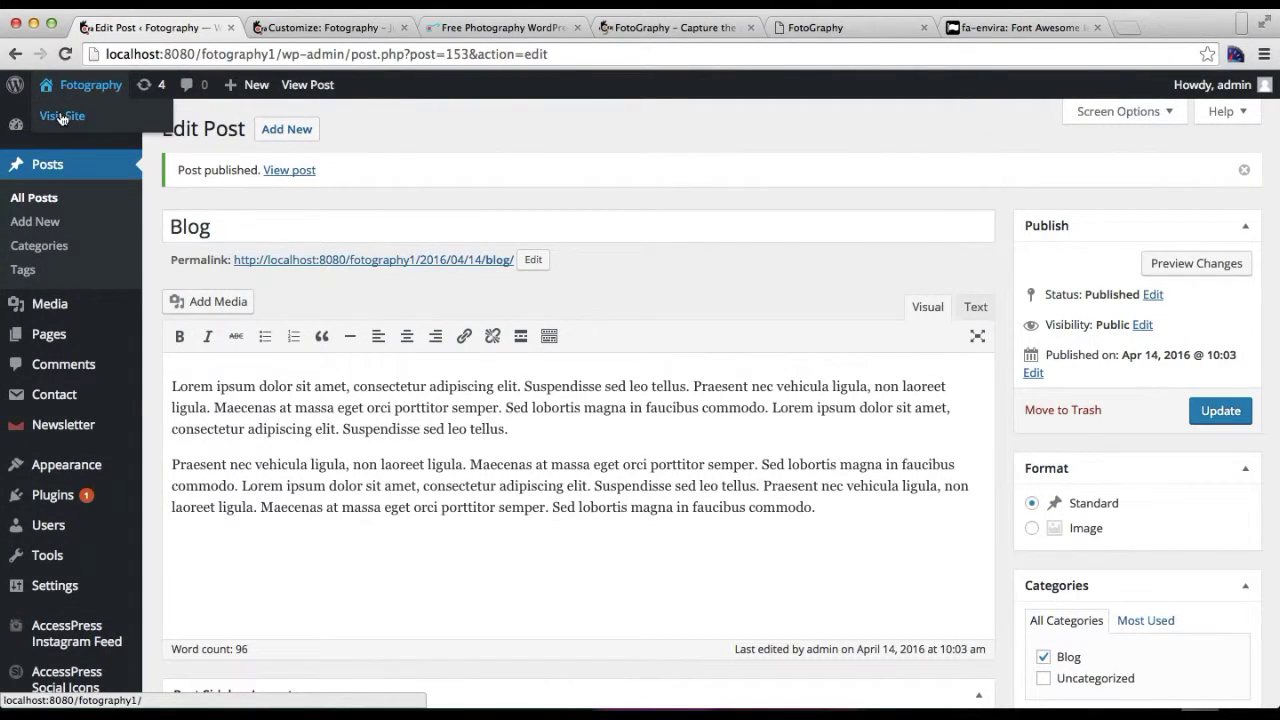
pyautogui.rightClick(61, 117)
pyautogui.click(92, 121)
pyautogui.click(305, 30)
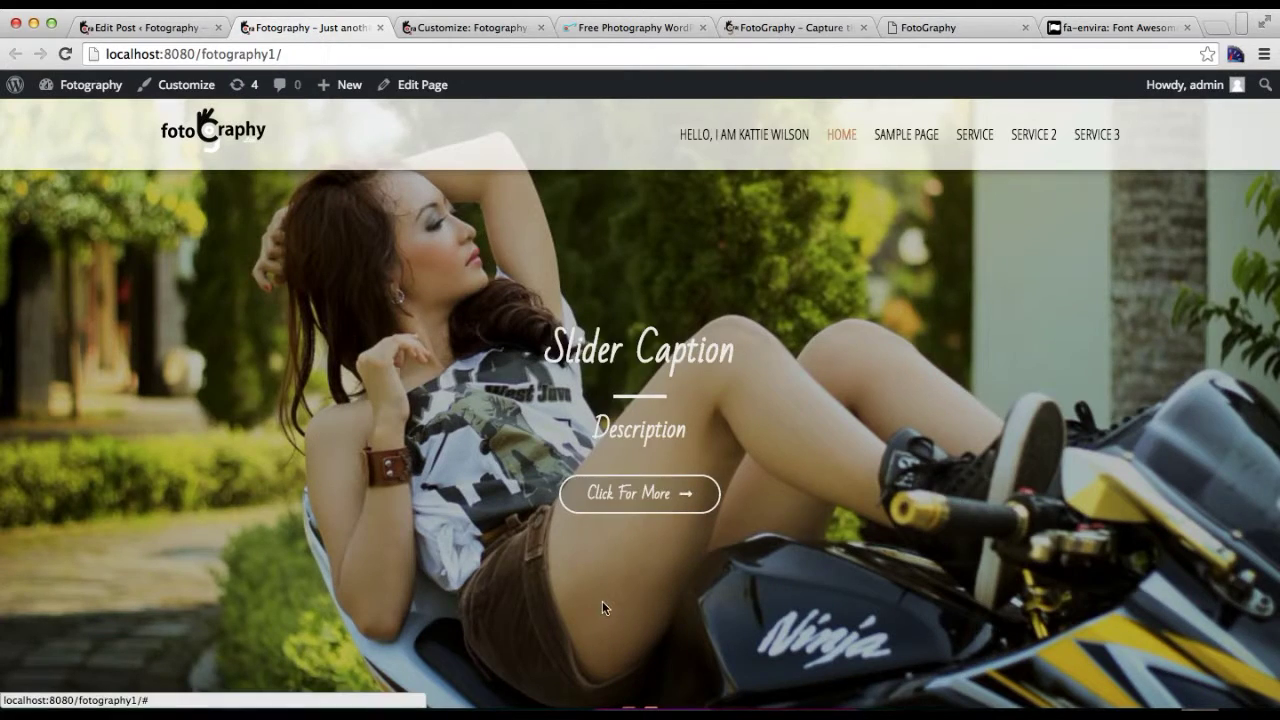
# Scroll the homepage to check Our Services and the three Latest blogs posts, then switch to the theme docs.
pyautogui.scroll(-10, 602, 601)
pyautogui.scroll(-10, 602, 601)
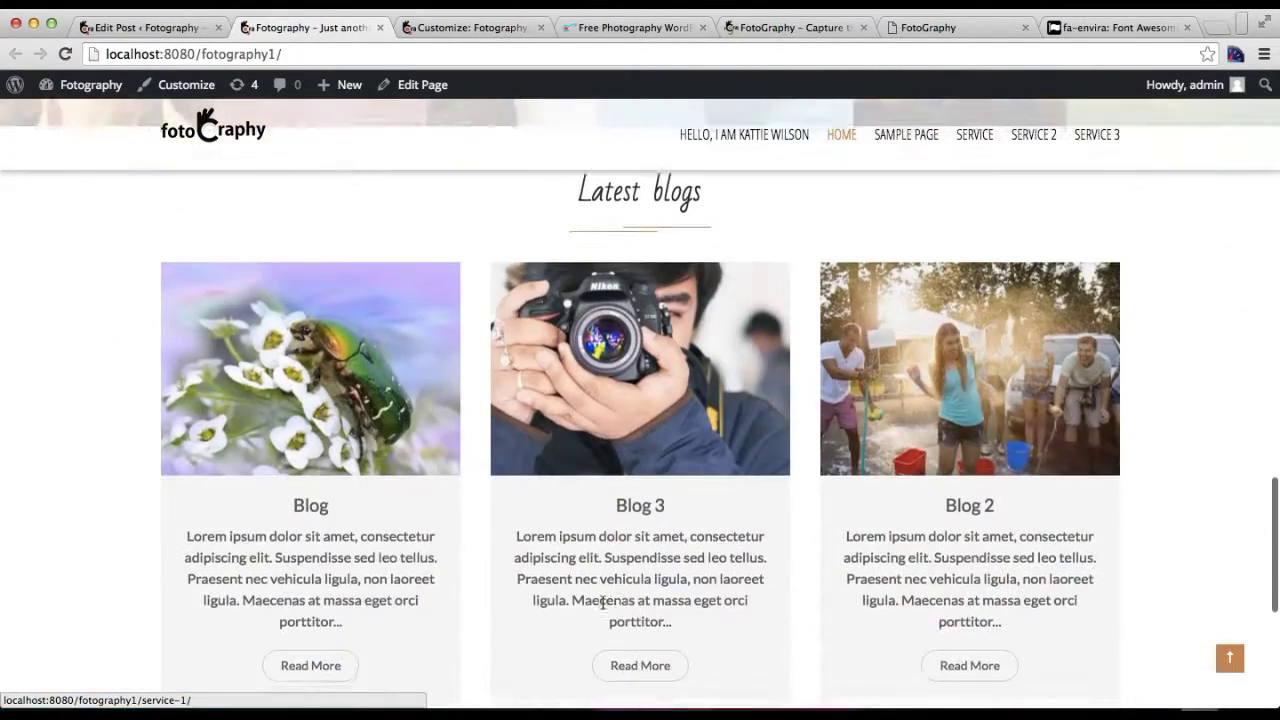
pyautogui.scroll(3, 604, 610)
pyautogui.scroll(2, 603, 606)
pyautogui.scroll(-4, 845, 301)
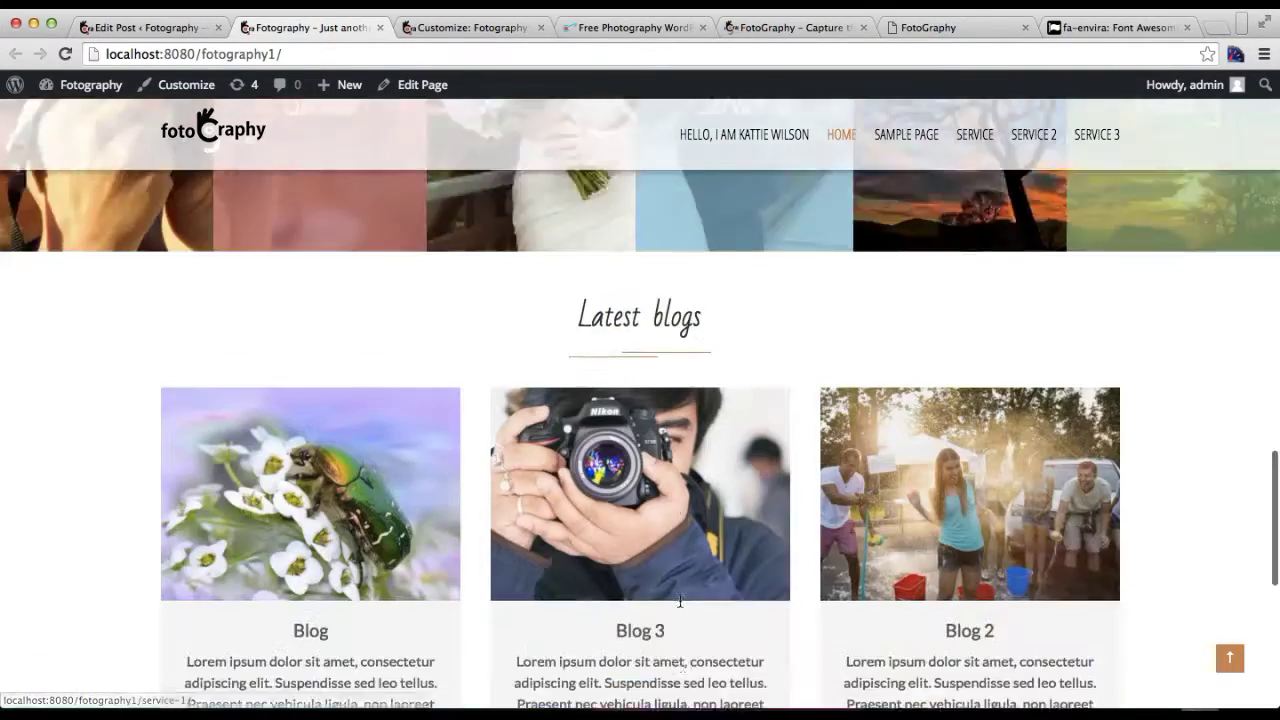
pyautogui.scroll(-5, 709, 481)
pyautogui.scroll(5, 709, 481)
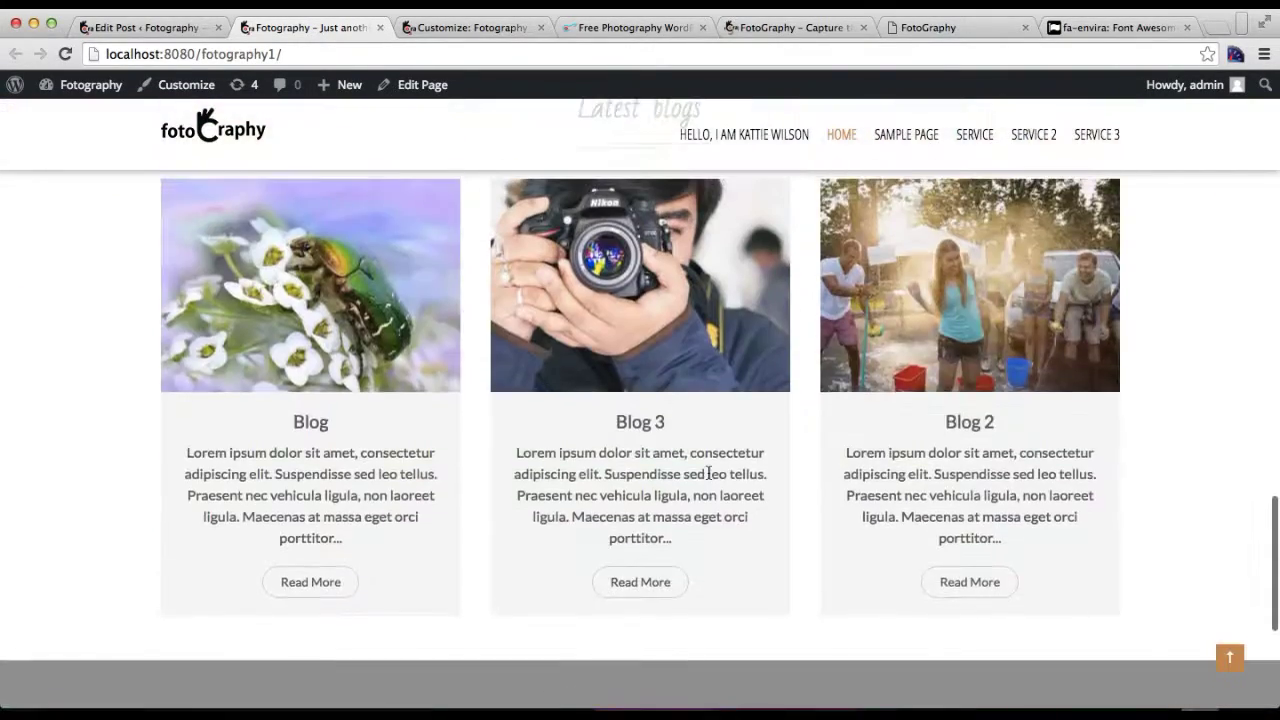
pyautogui.scroll(-1, 709, 481)
pyautogui.scroll(5, 718, 414)
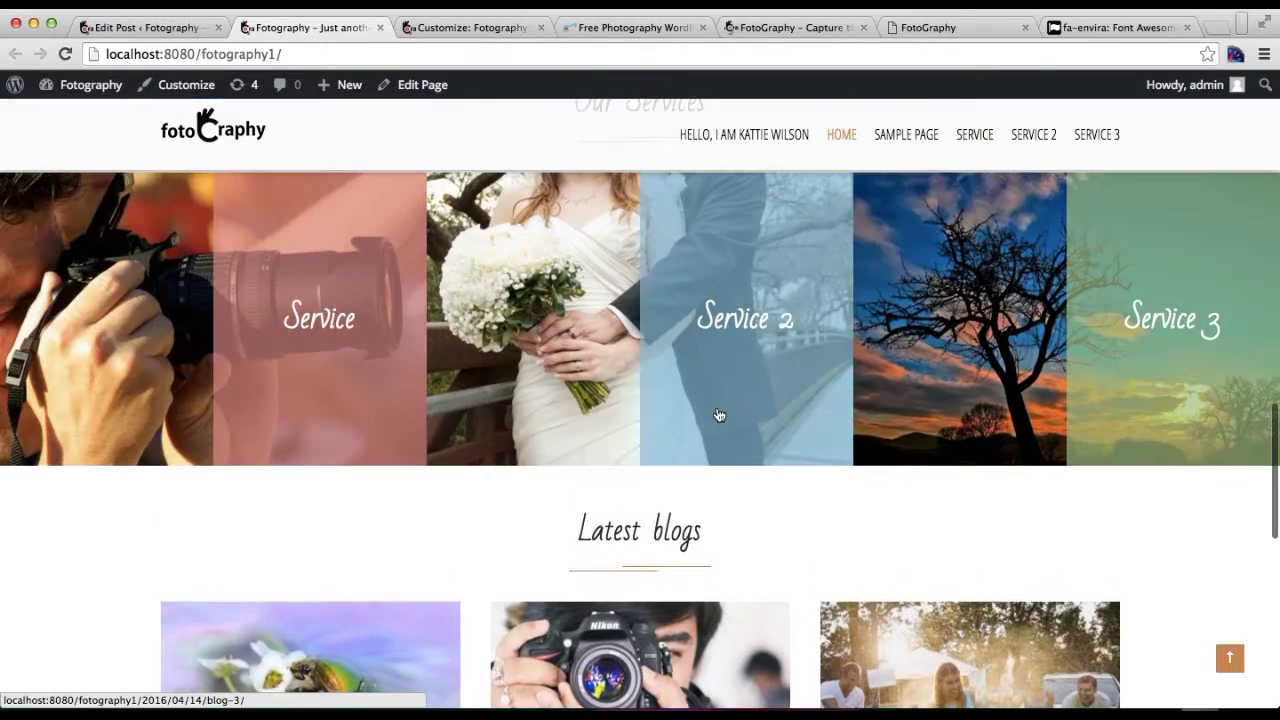
pyautogui.scroll(-3, 718, 414)
pyautogui.scroll(1, 718, 414)
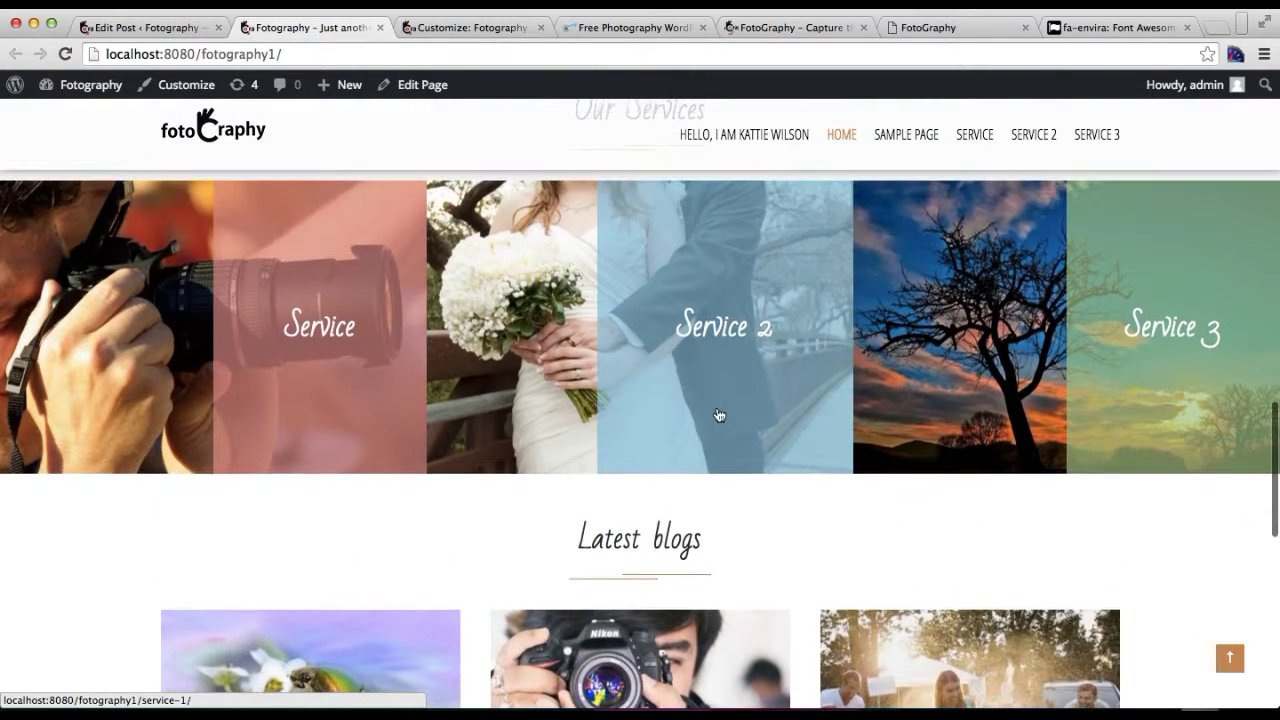
pyautogui.click(945, 32)
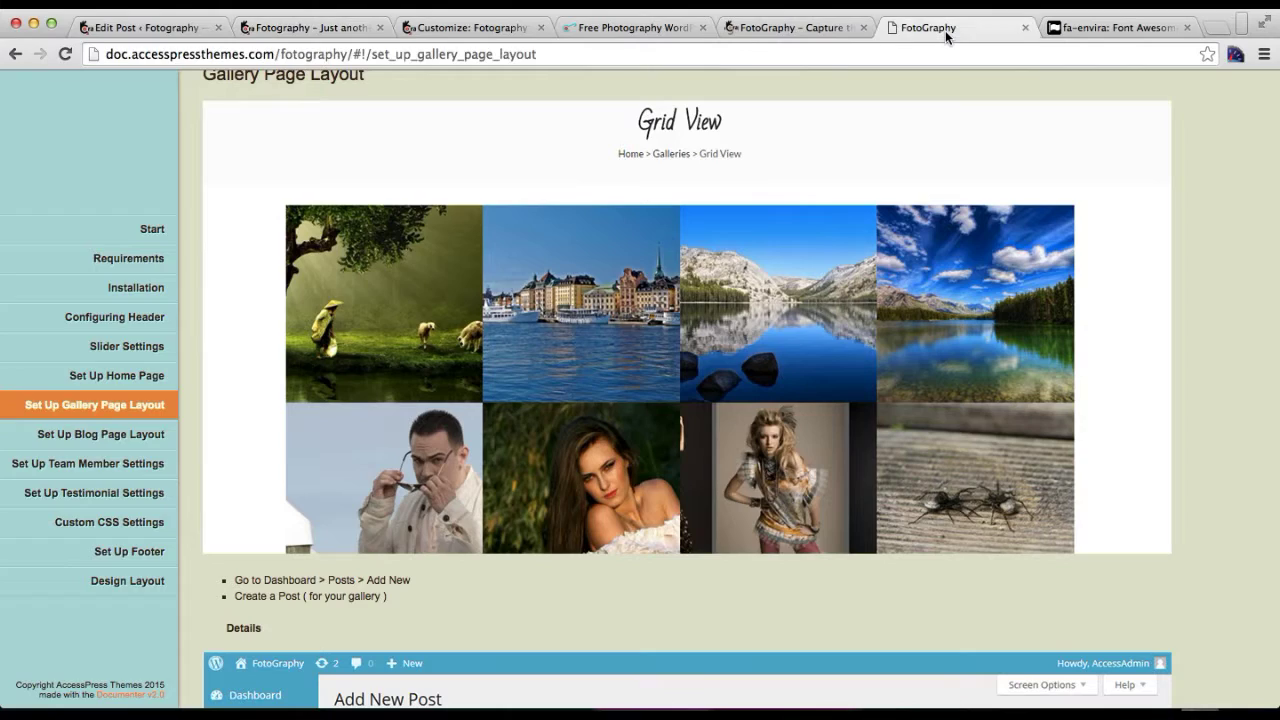
# Move through Blog Page Layout and Team Member Settings to the Set Up Home Page instructions.
pyautogui.click(120, 440)
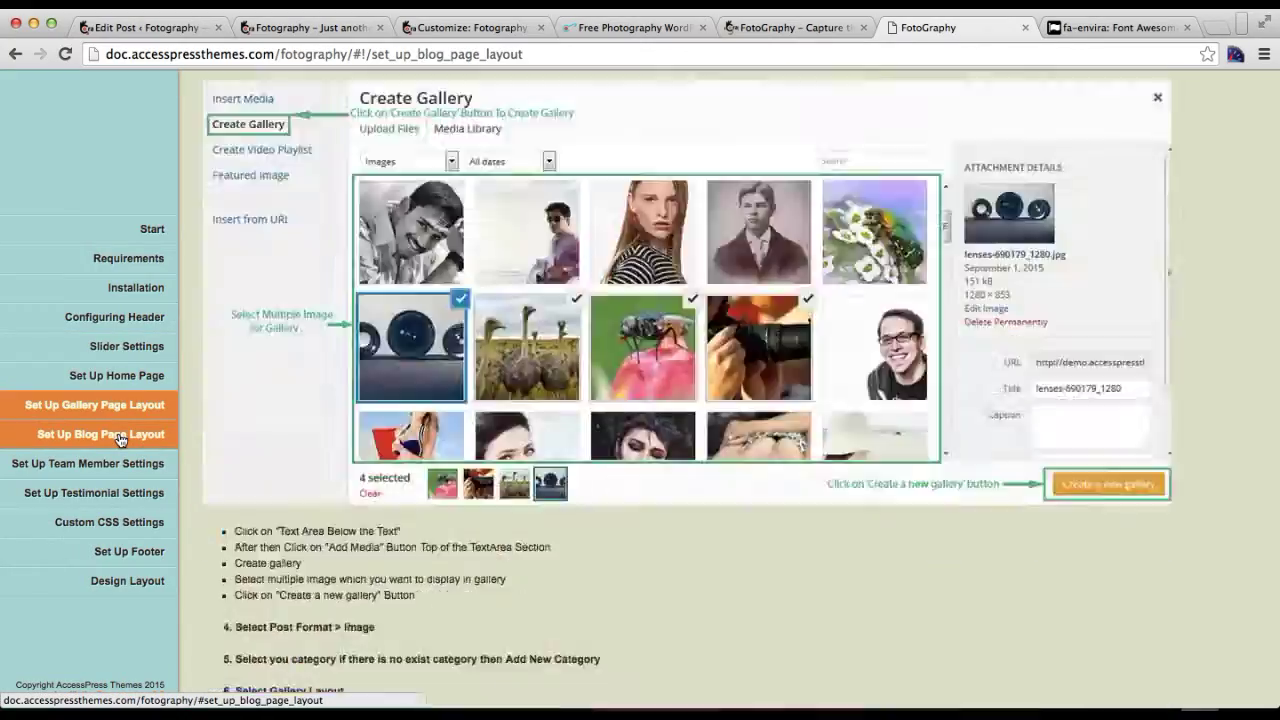
pyautogui.click(120, 470)
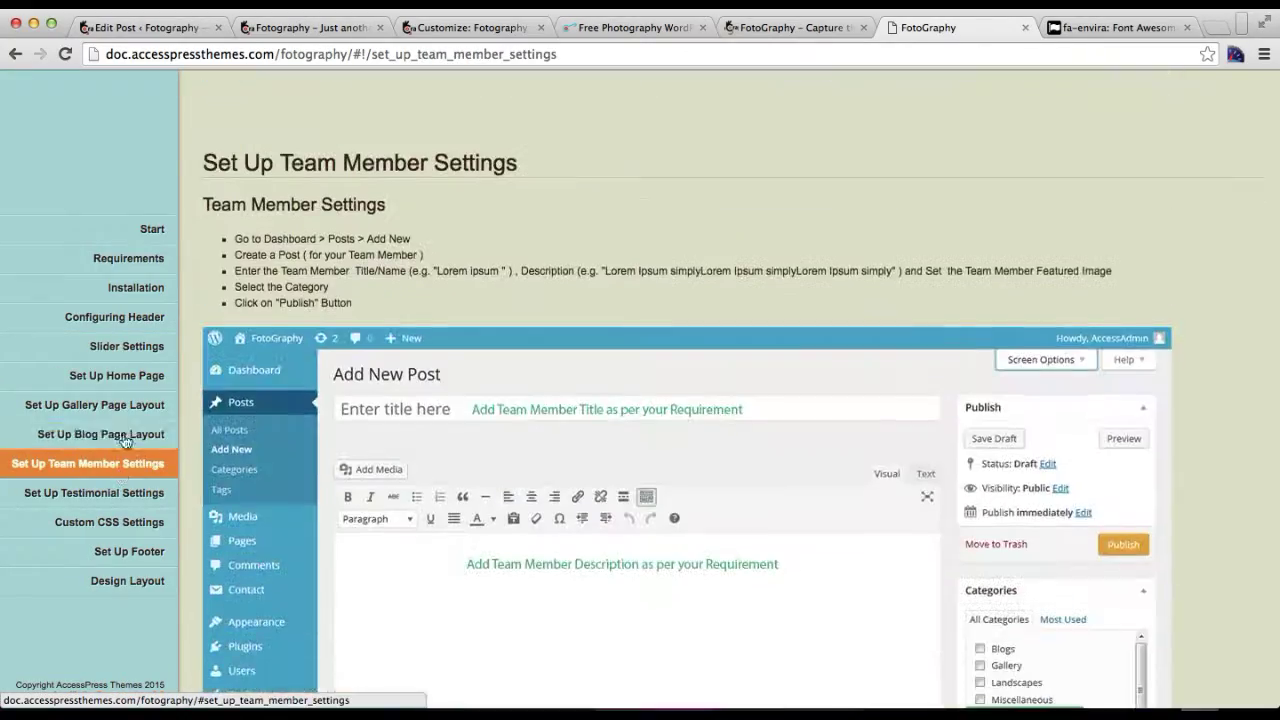
pyautogui.click(137, 373)
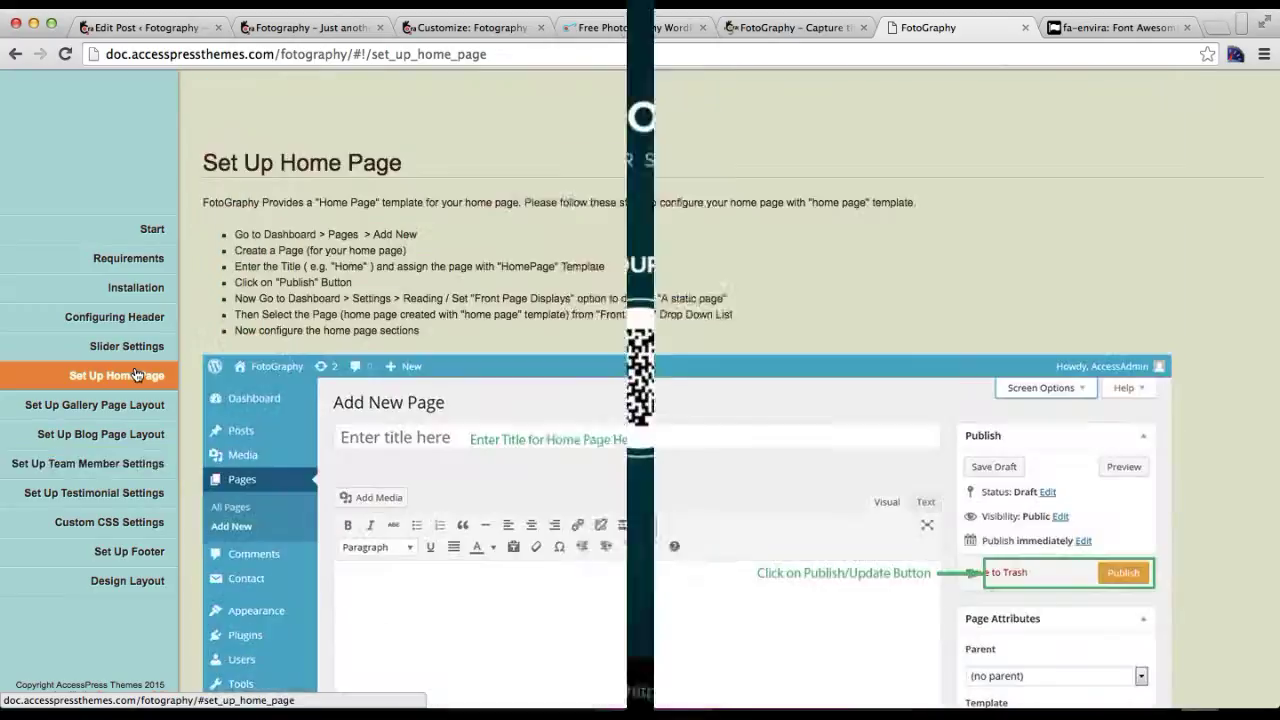